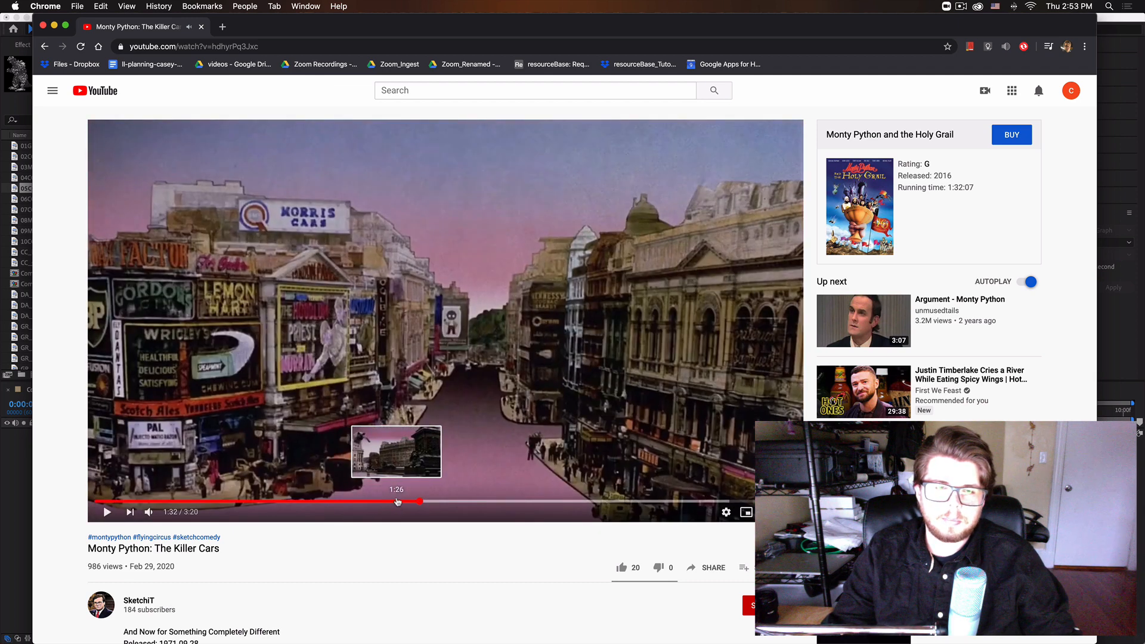
Play the giant cat shot at about 1:26 of the Monty Python video, pause it, and switch to After Effects.
click(369, 501)
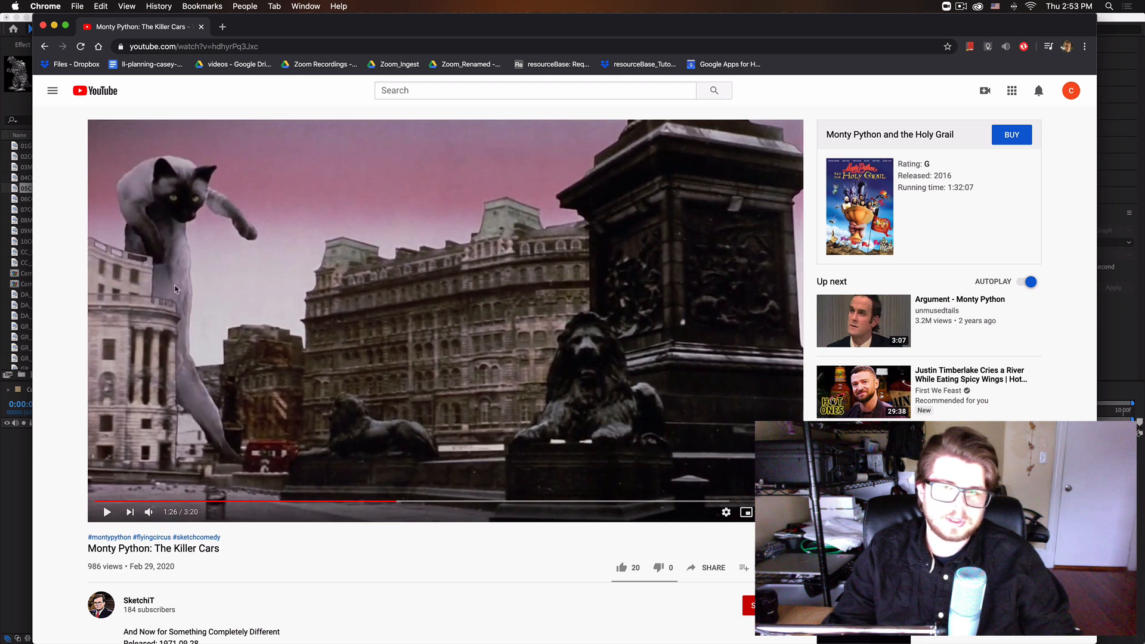
click(636, 356)
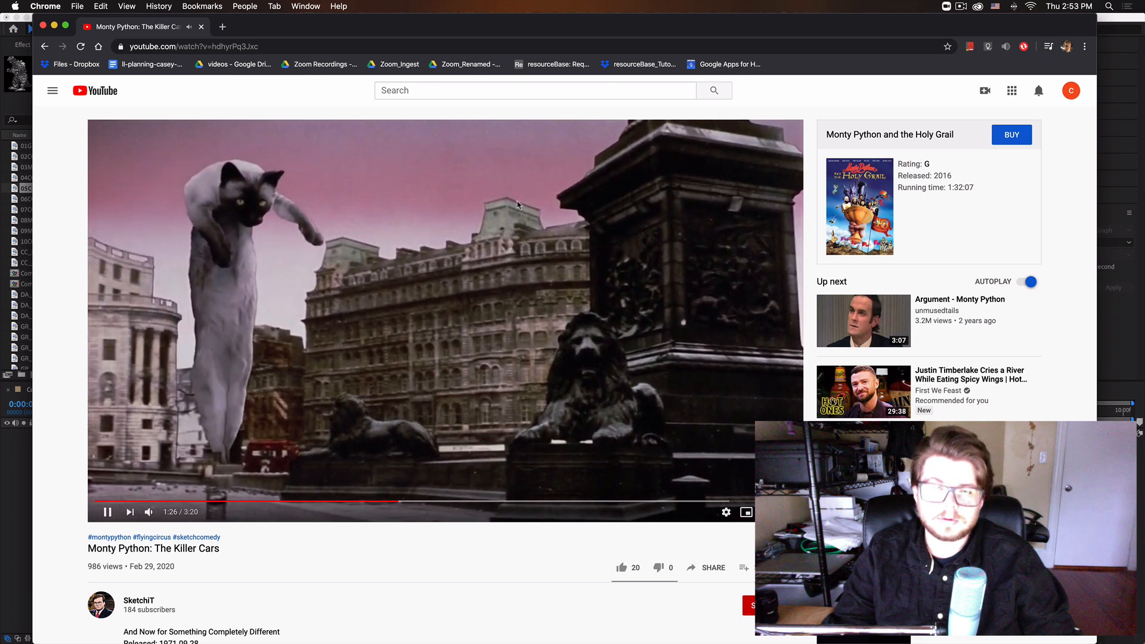
click(637, 356)
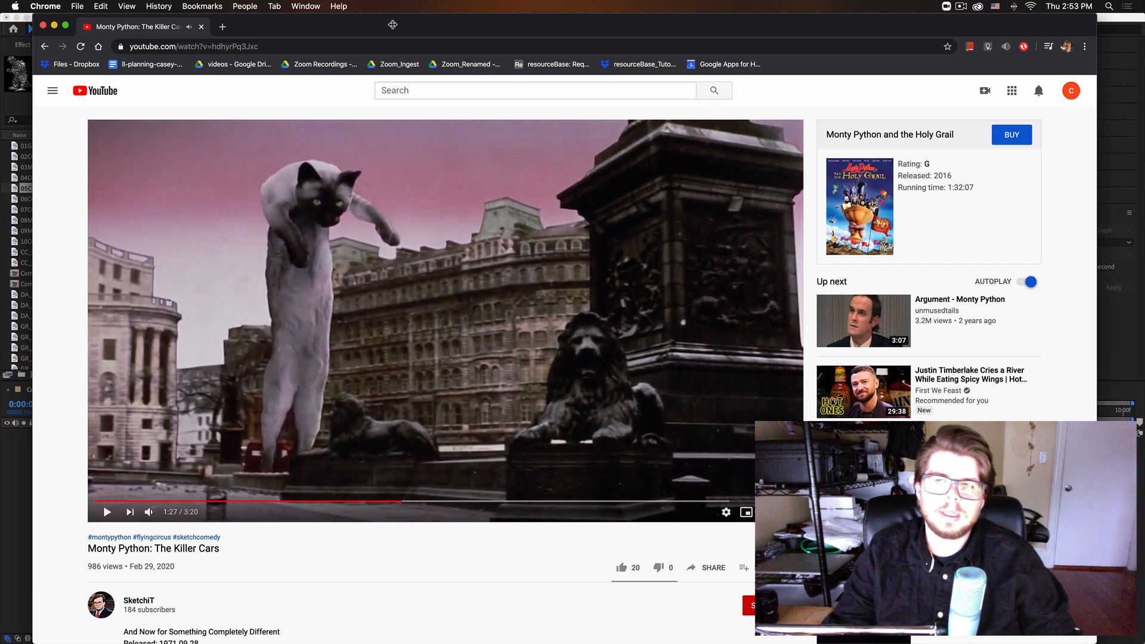
double_click(354, 23)
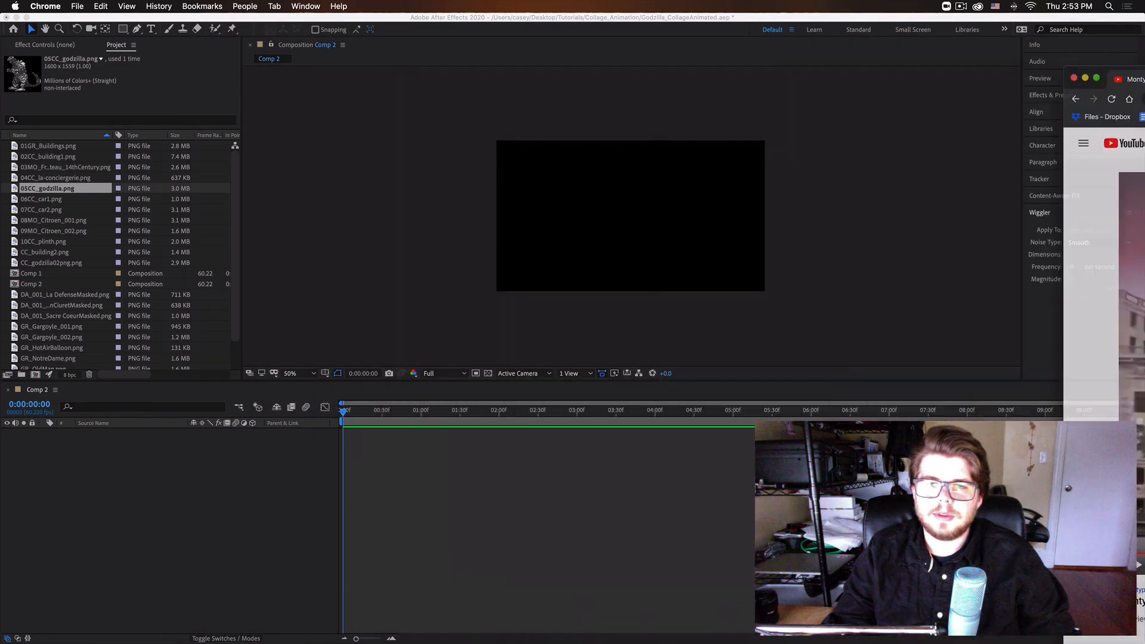
Preview the imported collage cutouts in the project, including the buildings, car, Citroen and plinth images.
click(37, 180)
click(57, 146)
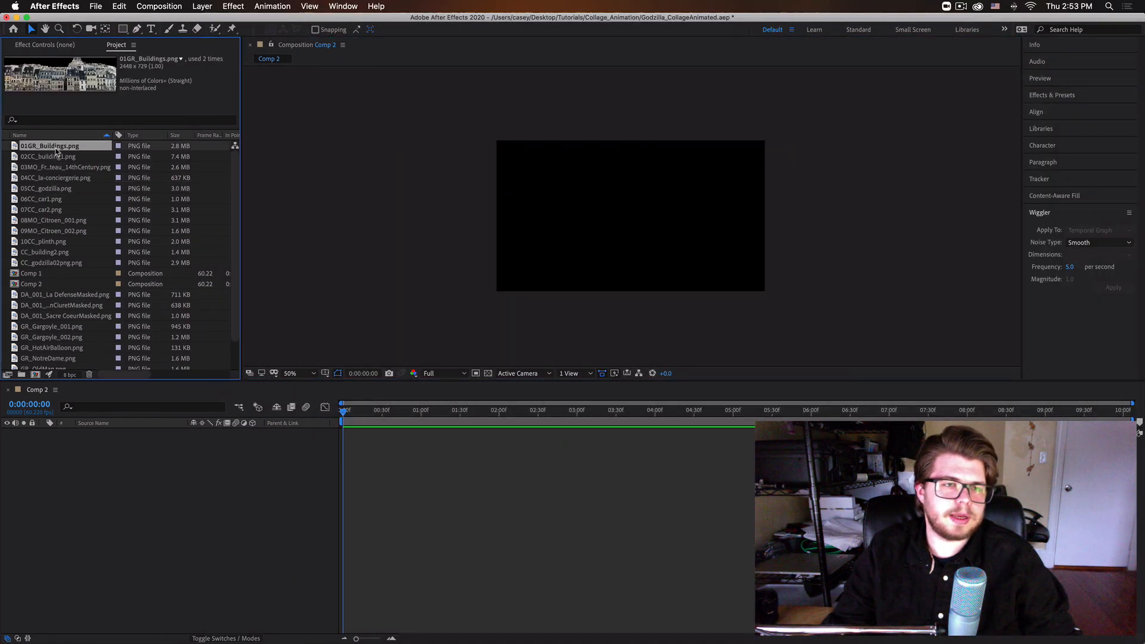
click(52, 177)
click(54, 199)
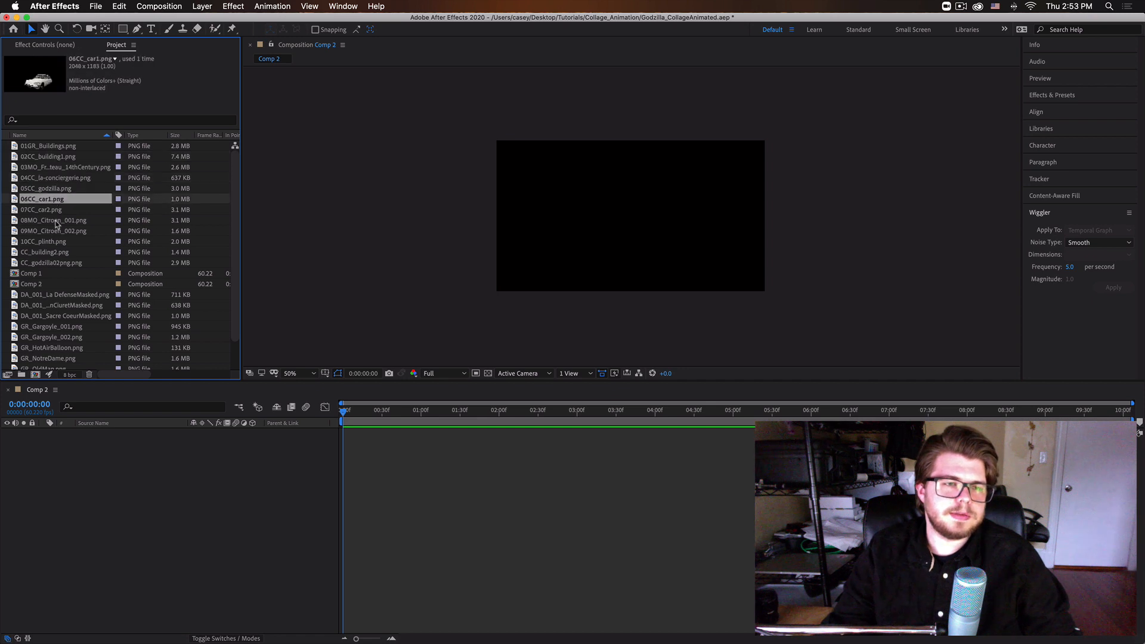
click(55, 221)
click(53, 242)
click(59, 178)
click(59, 156)
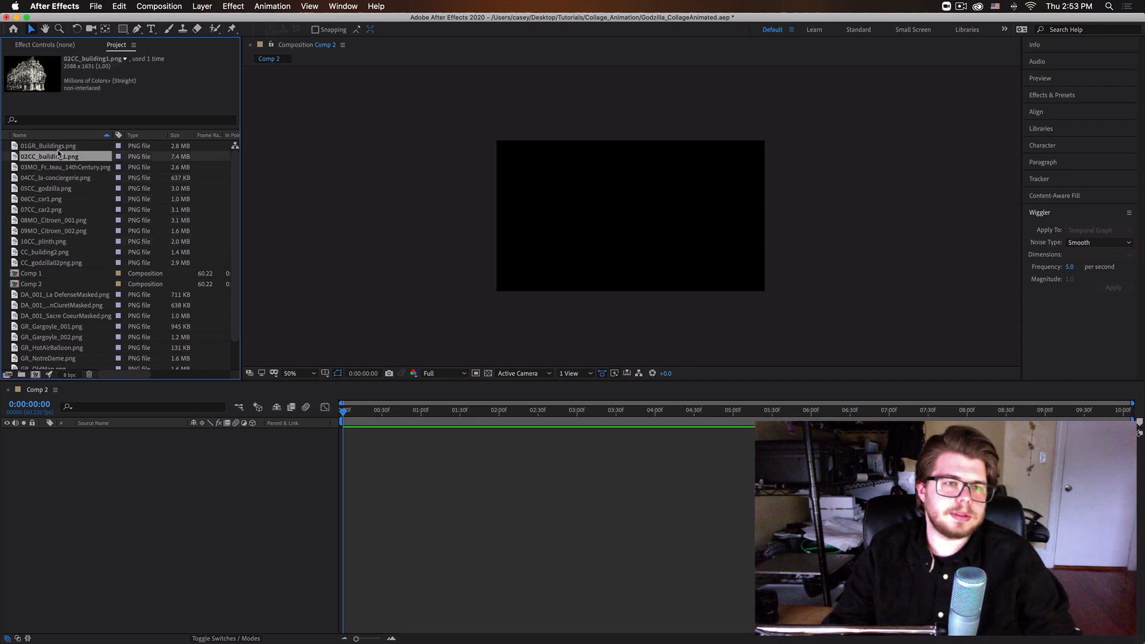
click(60, 145)
Create a 1920 × 1080 px Medium Royal Blue solid layer in Comp 2.
click(203, 506)
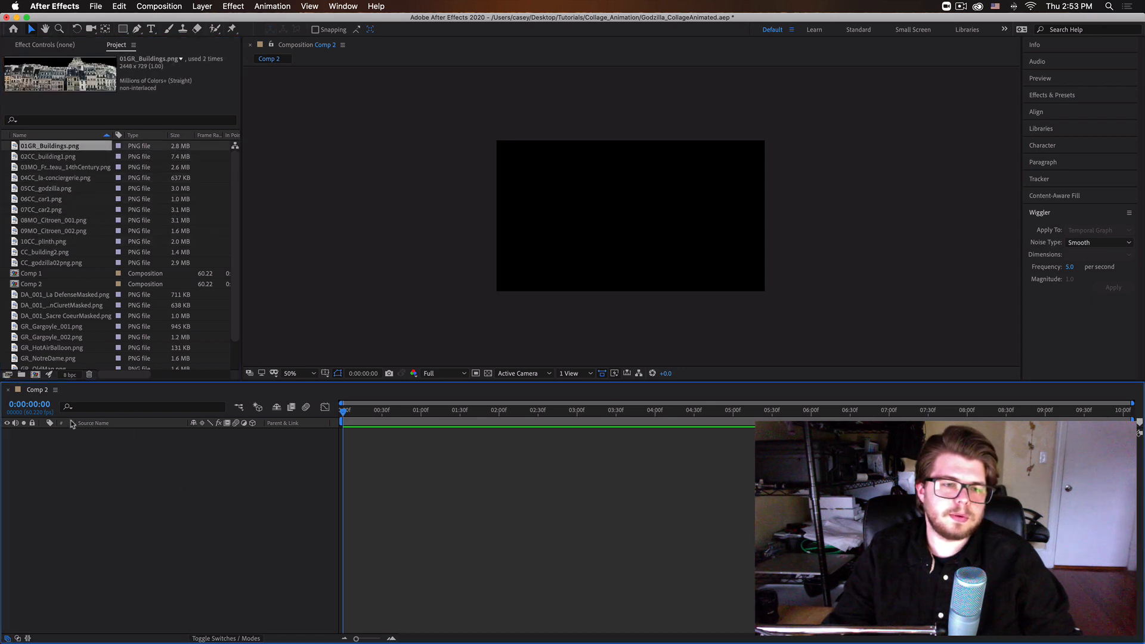
click(210, 6)
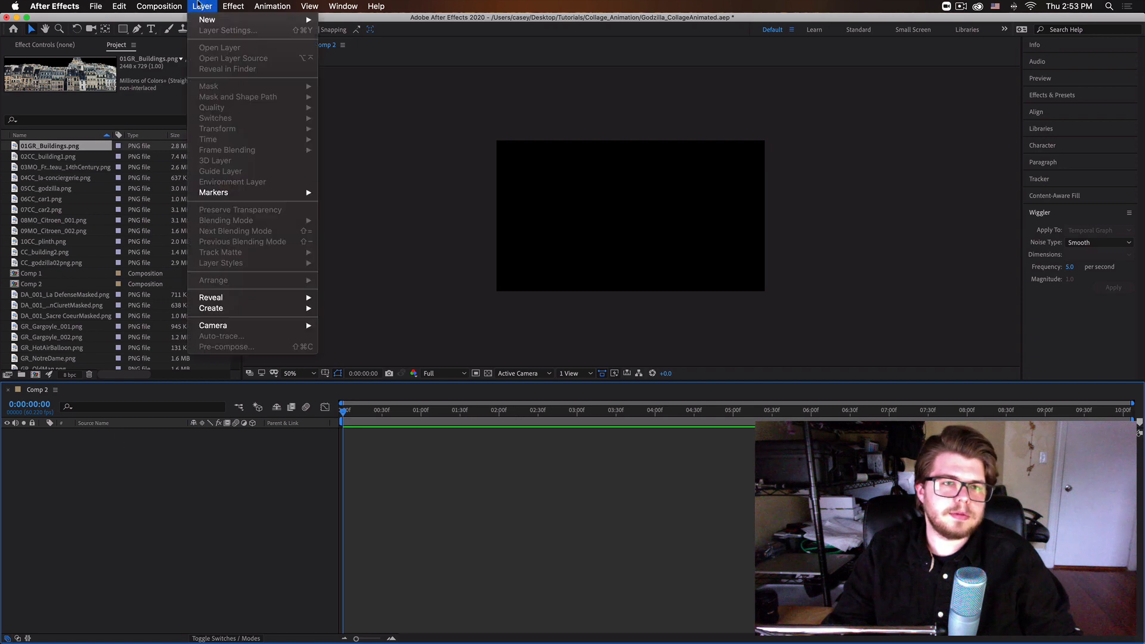
mouse_move(216, 20)
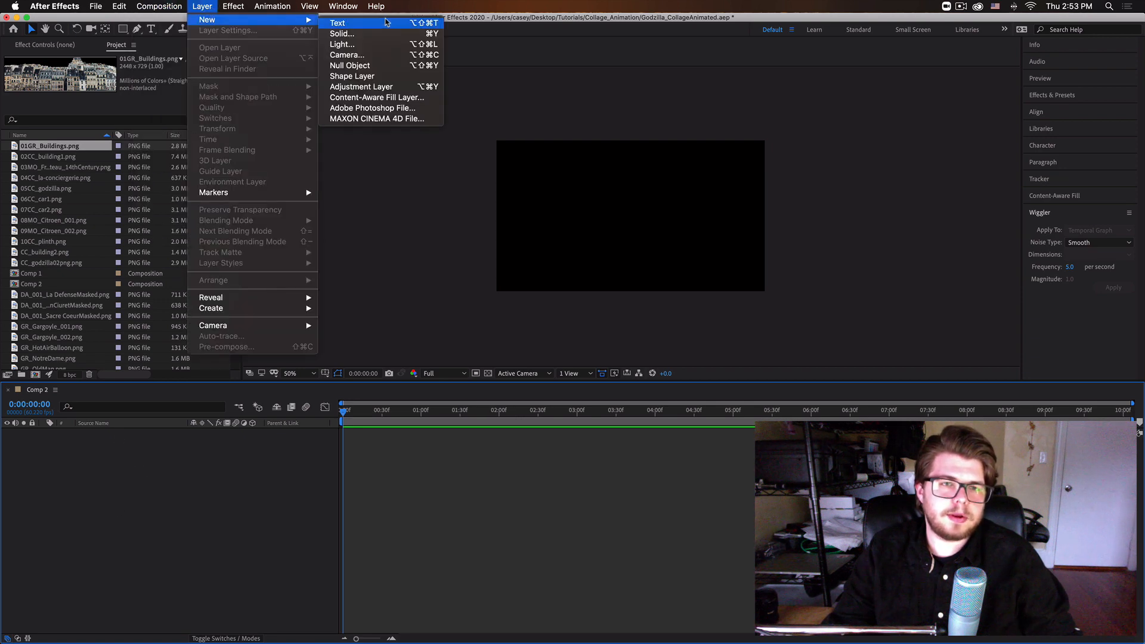
click(358, 34)
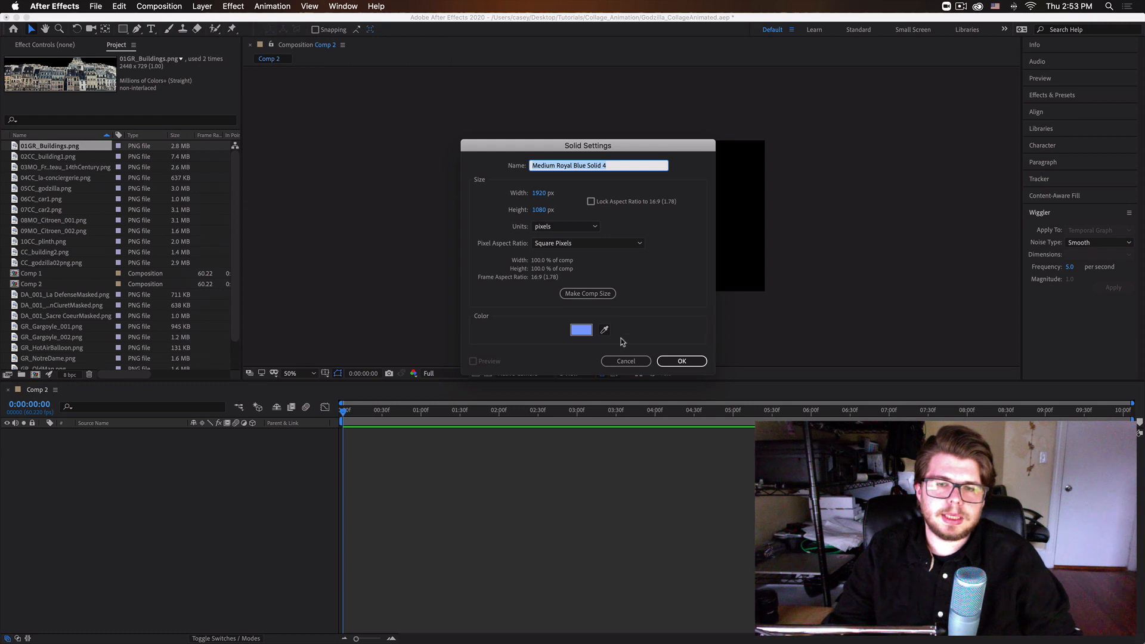
click(682, 362)
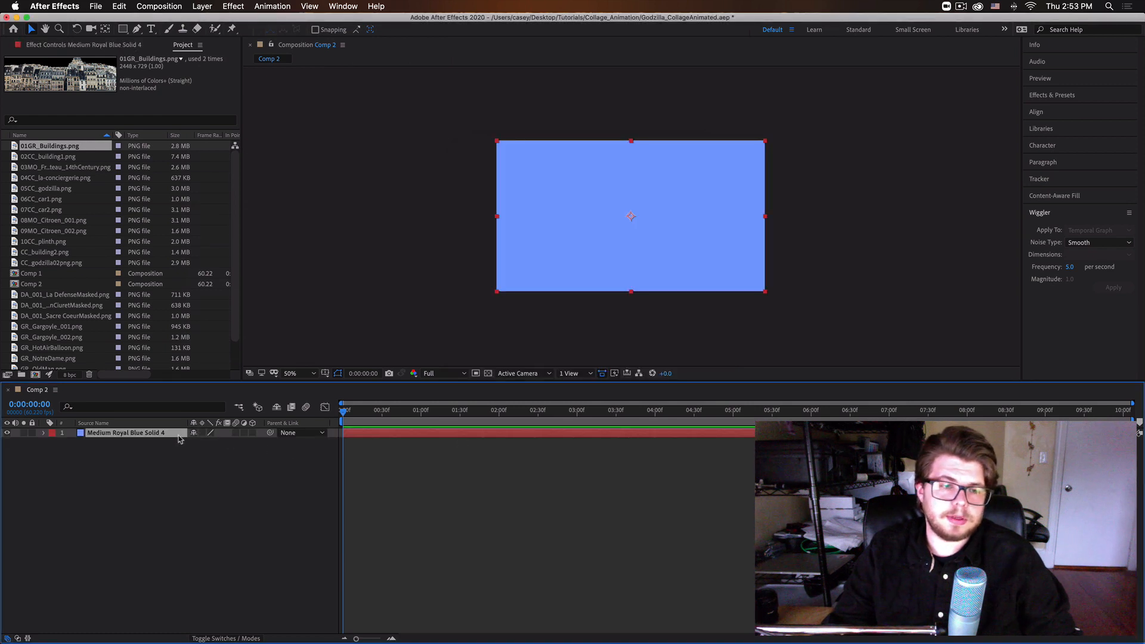
Find the Gradient Ramp effect by searching "gradi" and apply it to the blue solid.
click(375, 6)
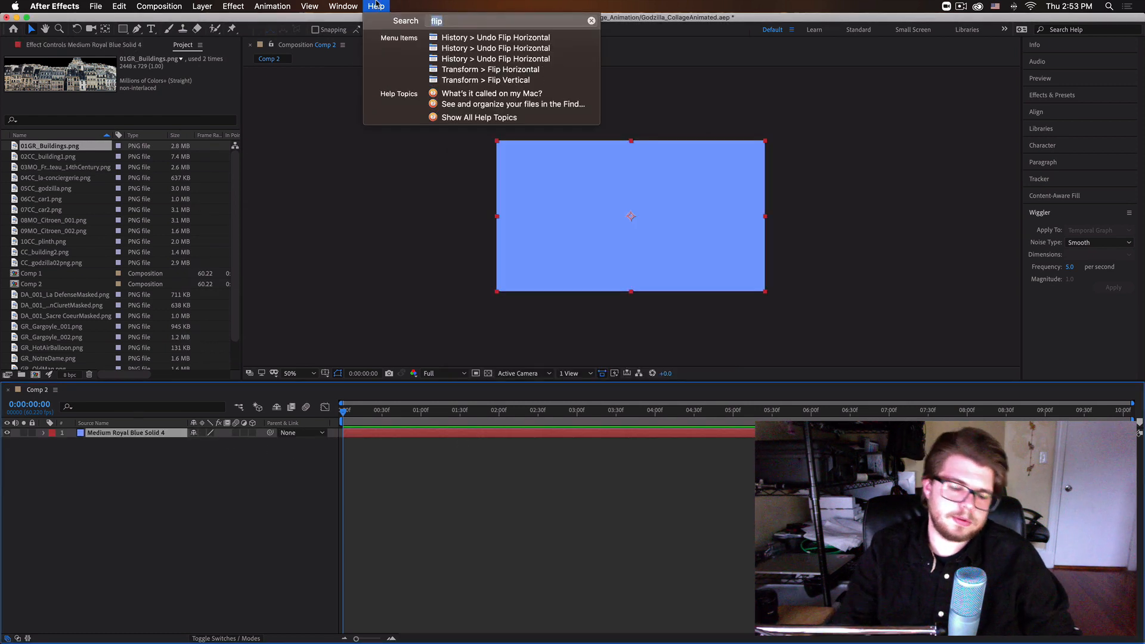
text(gradi)
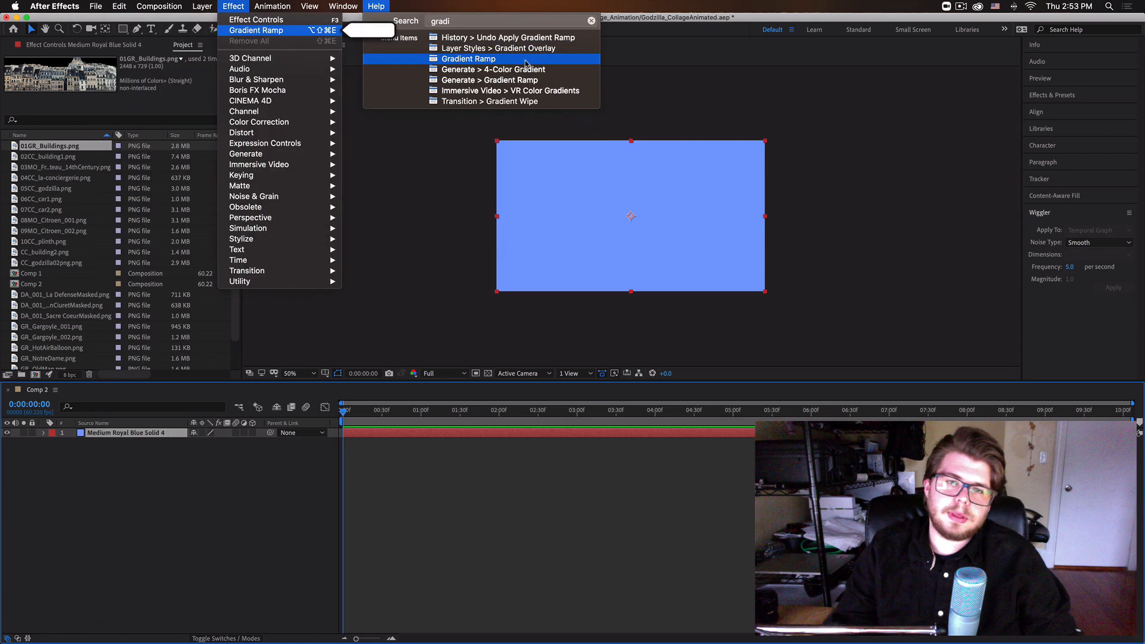
click(468, 58)
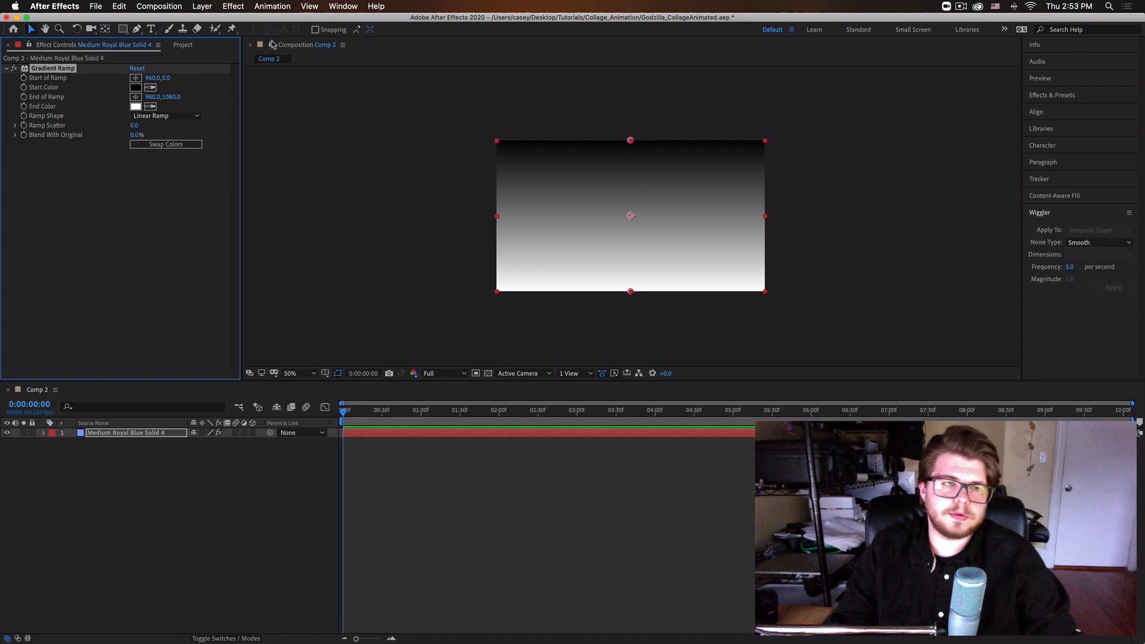
Set the Gradient Ramp's start color to the muted pink 9E758D.
click(137, 87)
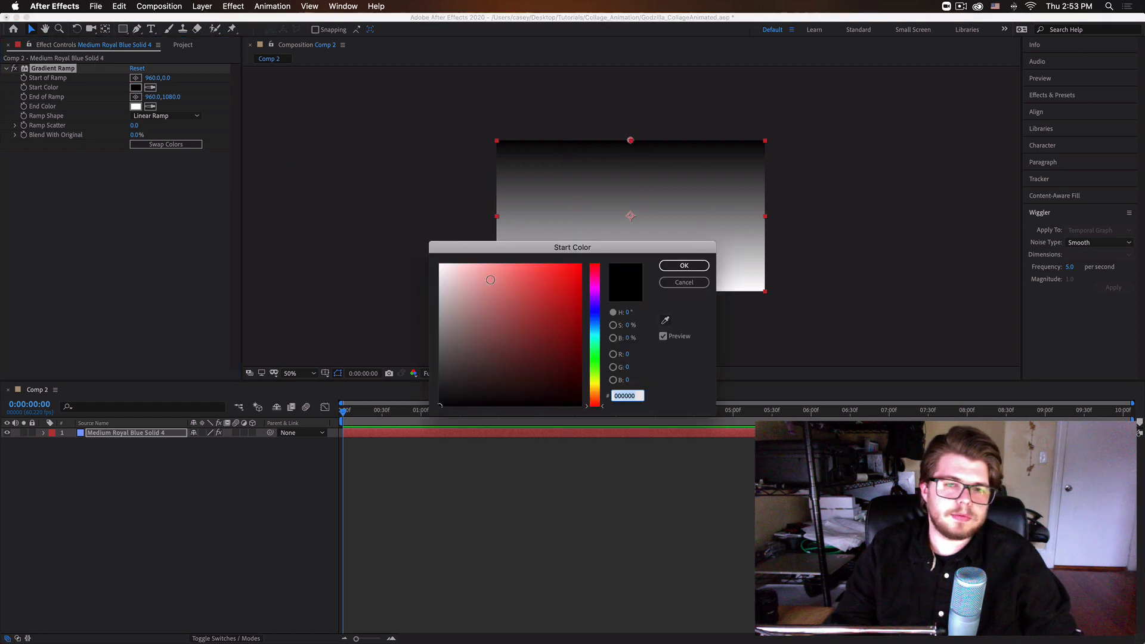
click(507, 303)
click(506, 293)
click(507, 294)
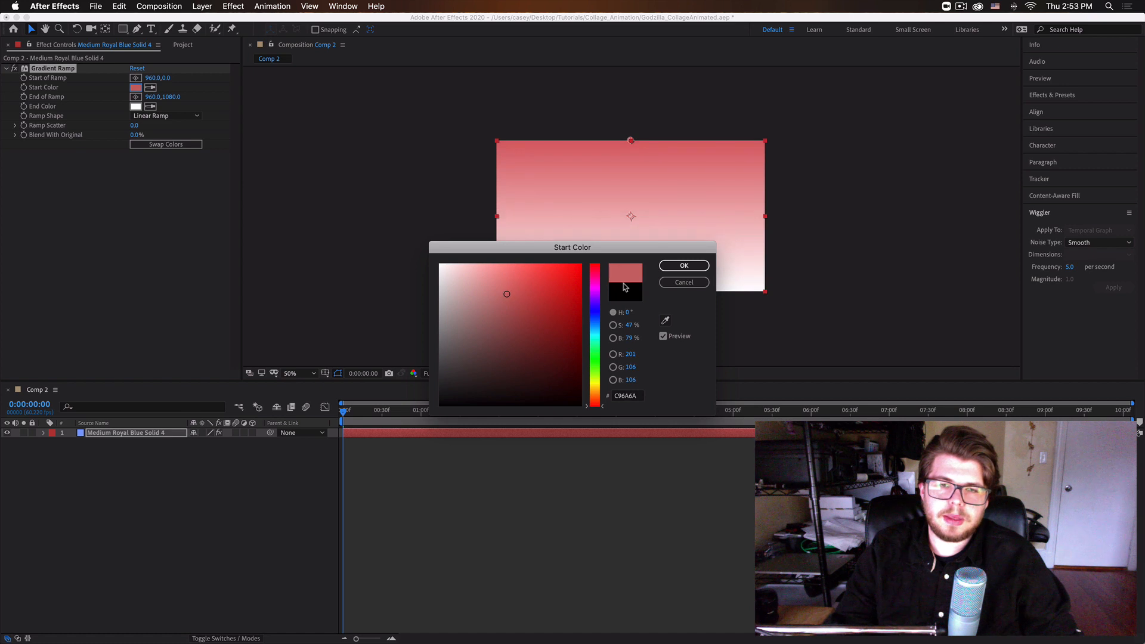
drag(599, 301, 595, 289)
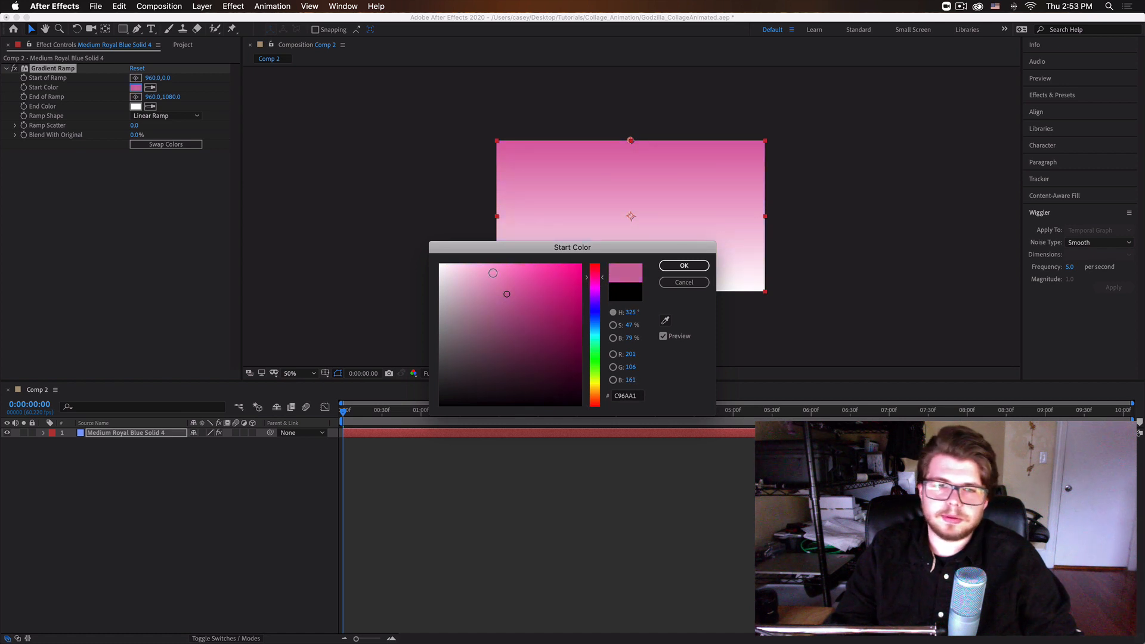
drag(510, 294, 477, 317)
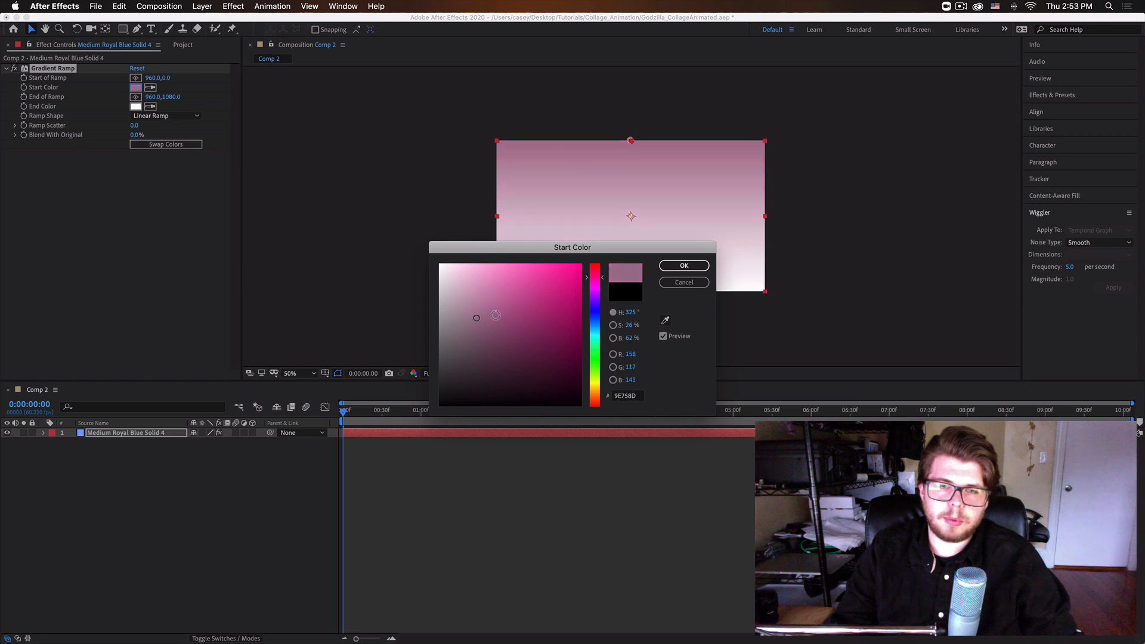
click(693, 264)
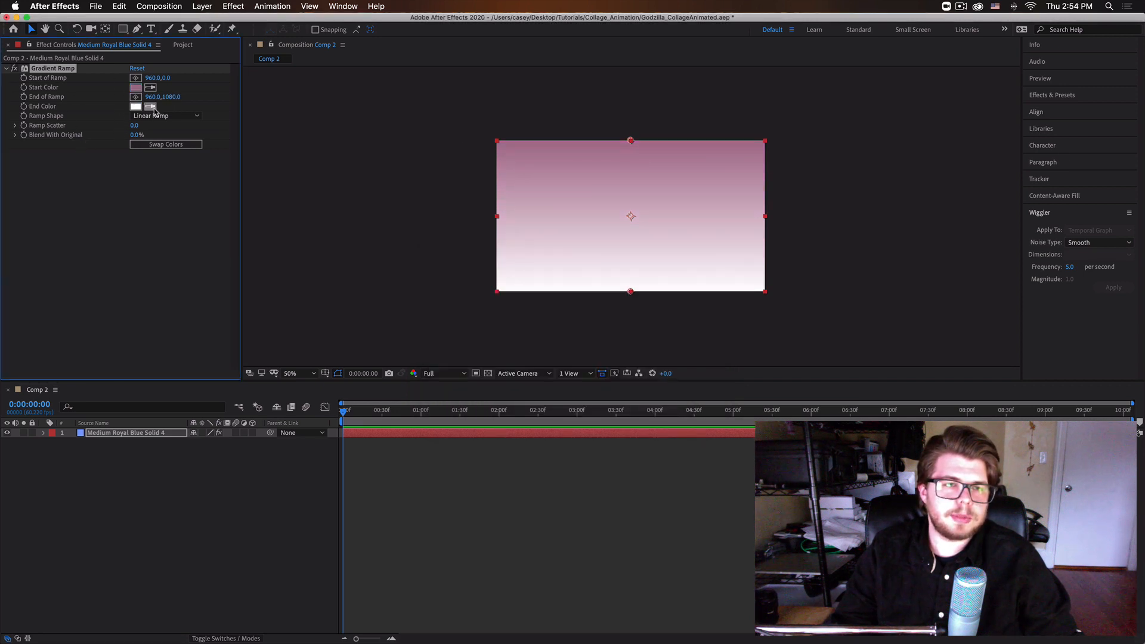
Set the Gradient Ramp's end color to the mid gray ABABAB.
click(145, 108)
mouse_move(452, 325)
mouse_down()
mouse_move(435, 358)
mouse_move(437, 310)
mouse_up()
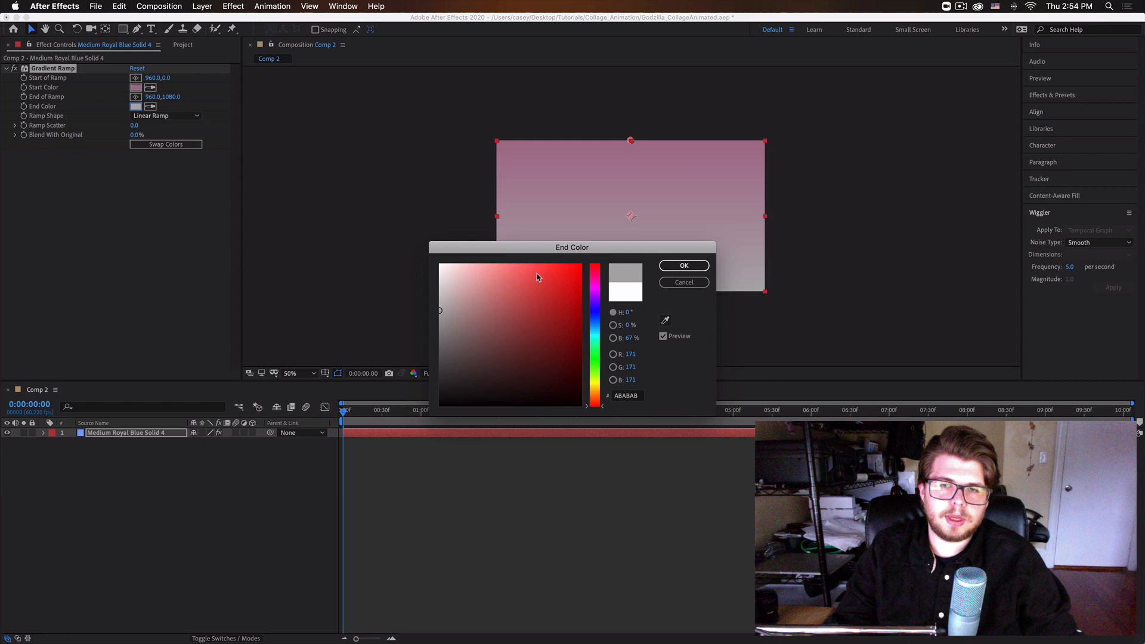
click(683, 265)
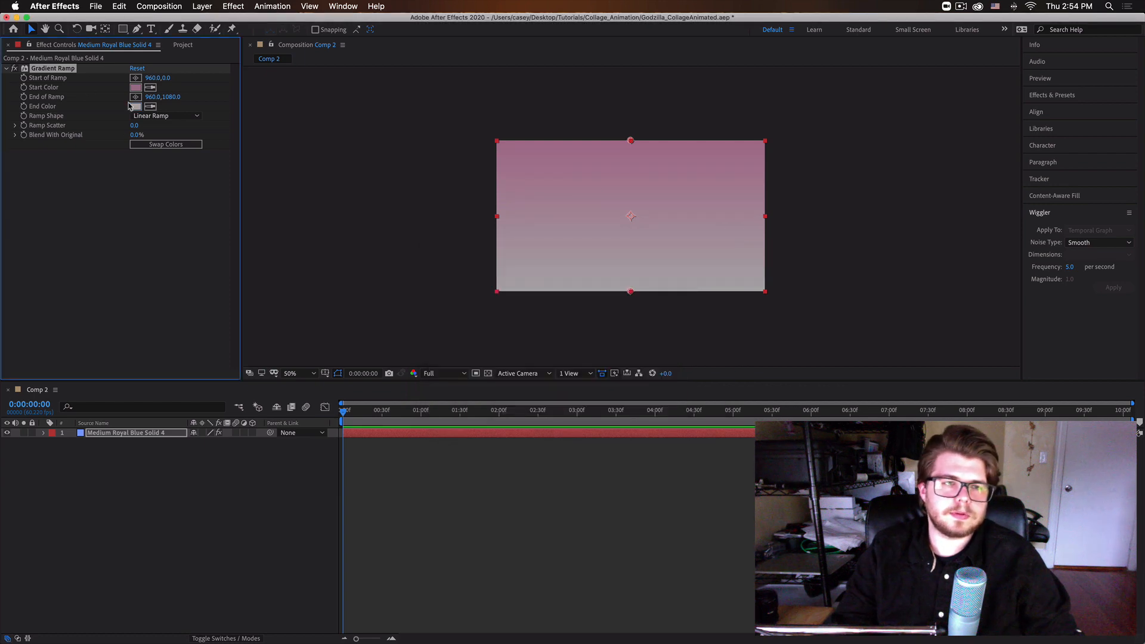
Angle the gradient diagonally by setting the End of Ramp X to 1749 and the Start of Ramp X to 451.
drag(154, 99, 605, 109)
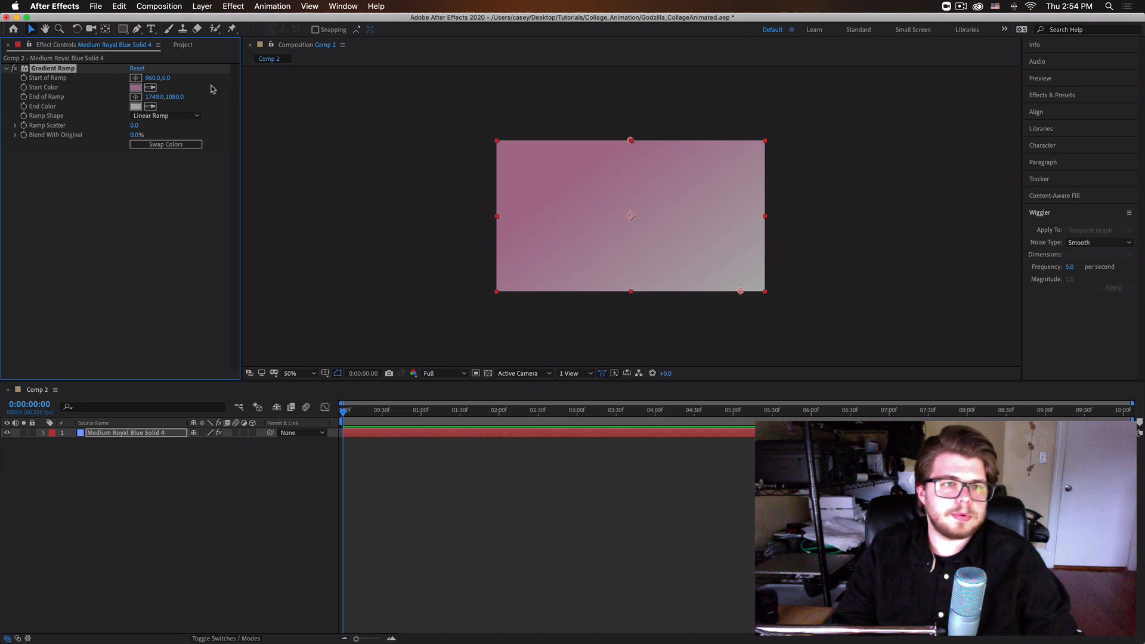
drag(154, 78, 5, 69)
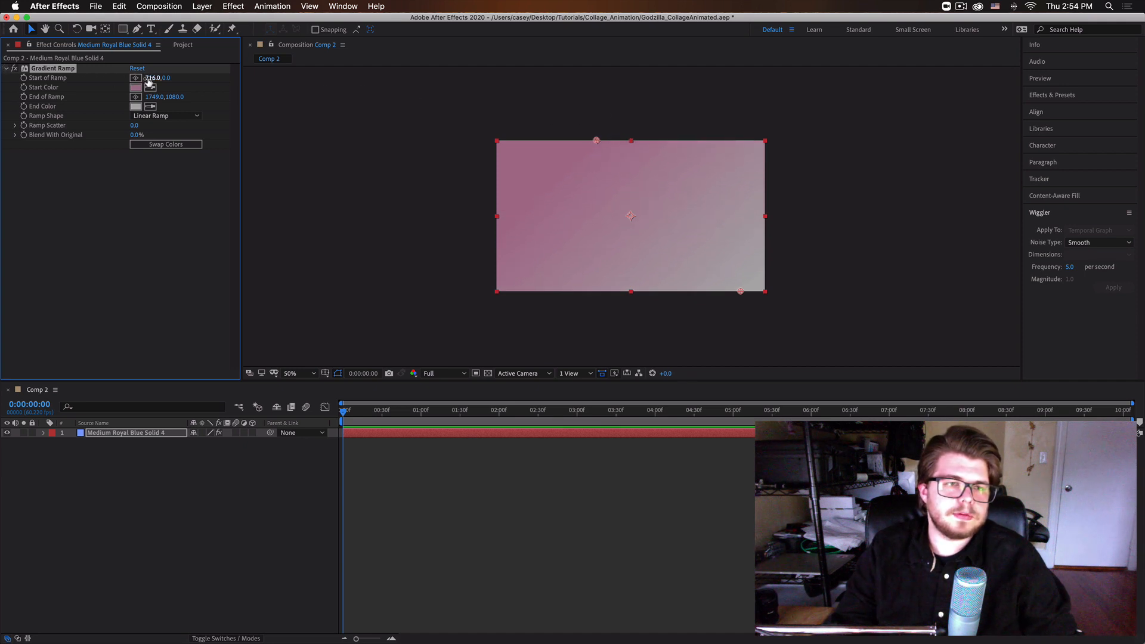
drag(139, 78, 2, 78)
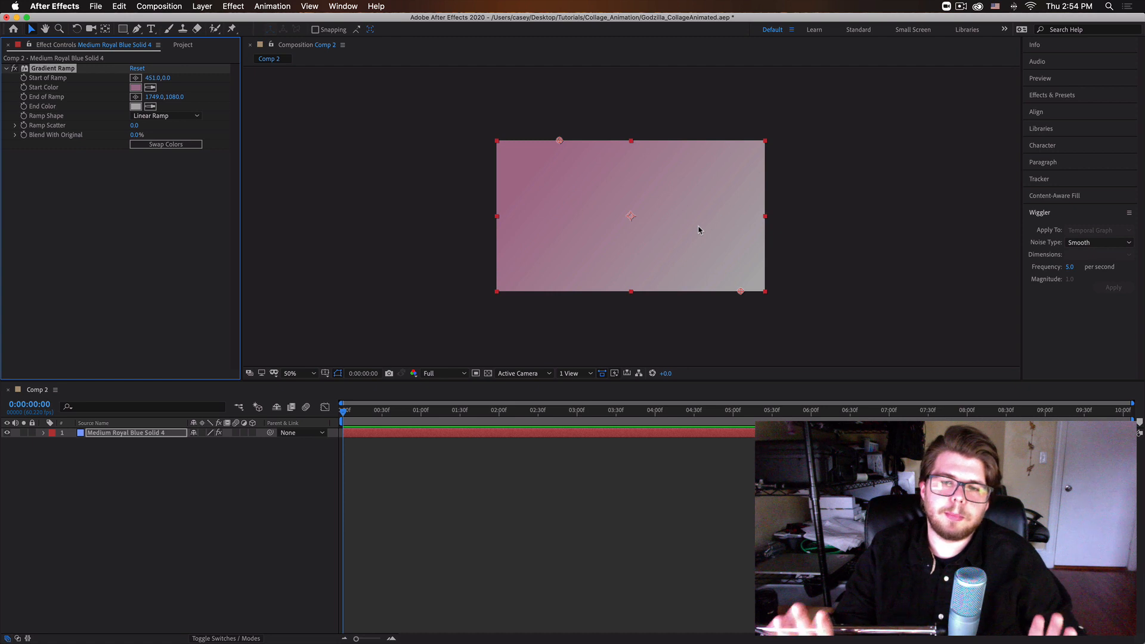
Enlarge the gradient solid so it extends well beyond all edges of the composition frame.
click(435, 178)
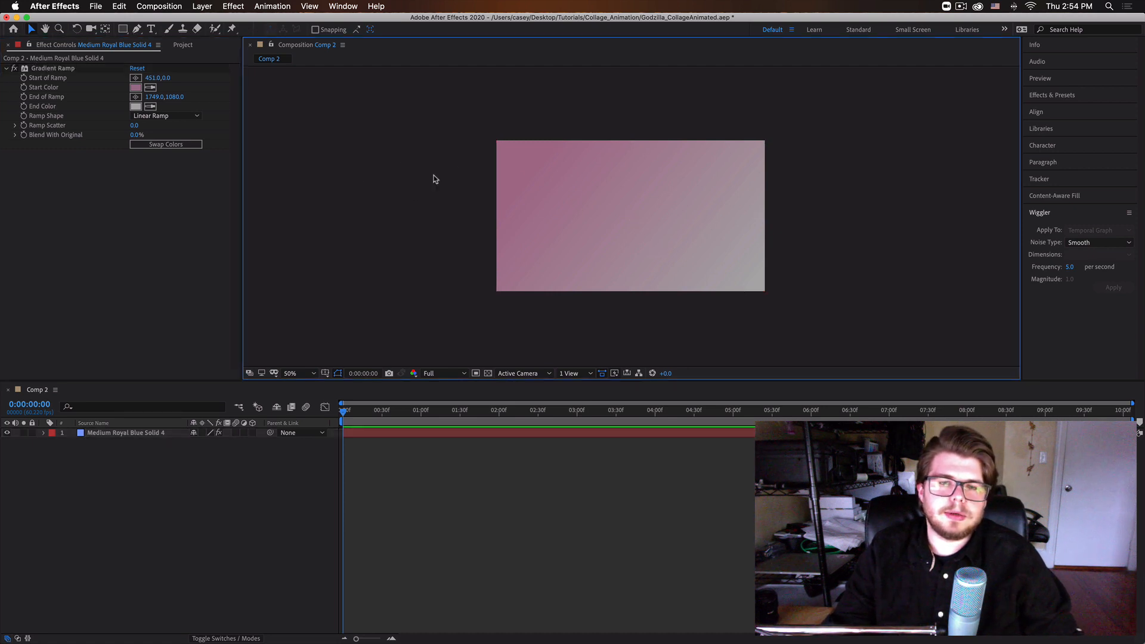
click(588, 225)
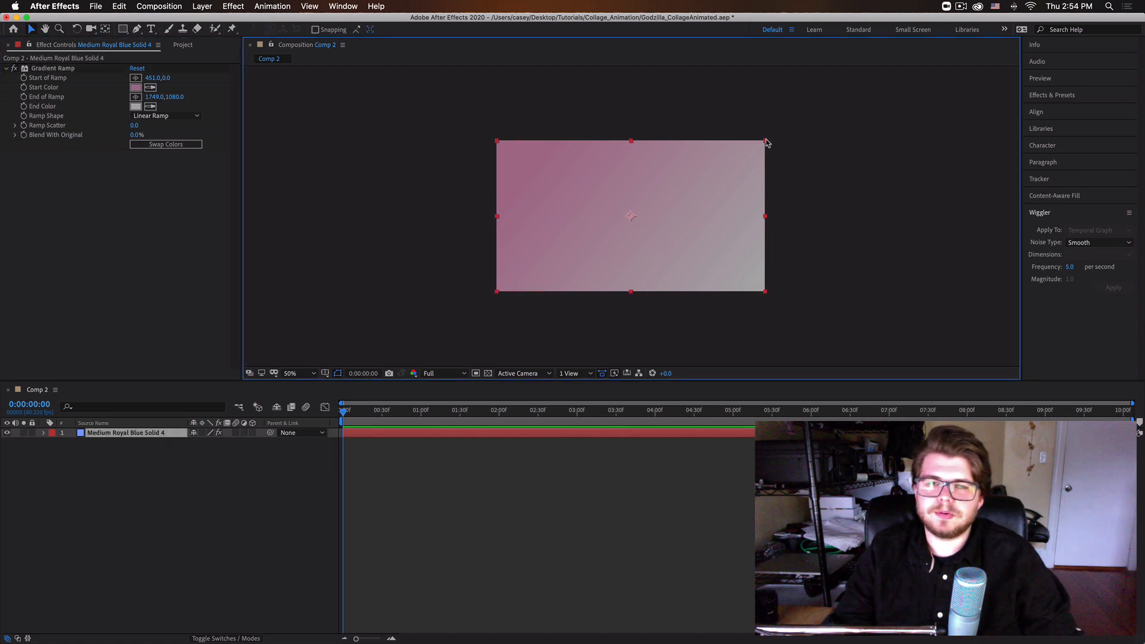
drag(766, 143, 872, 92)
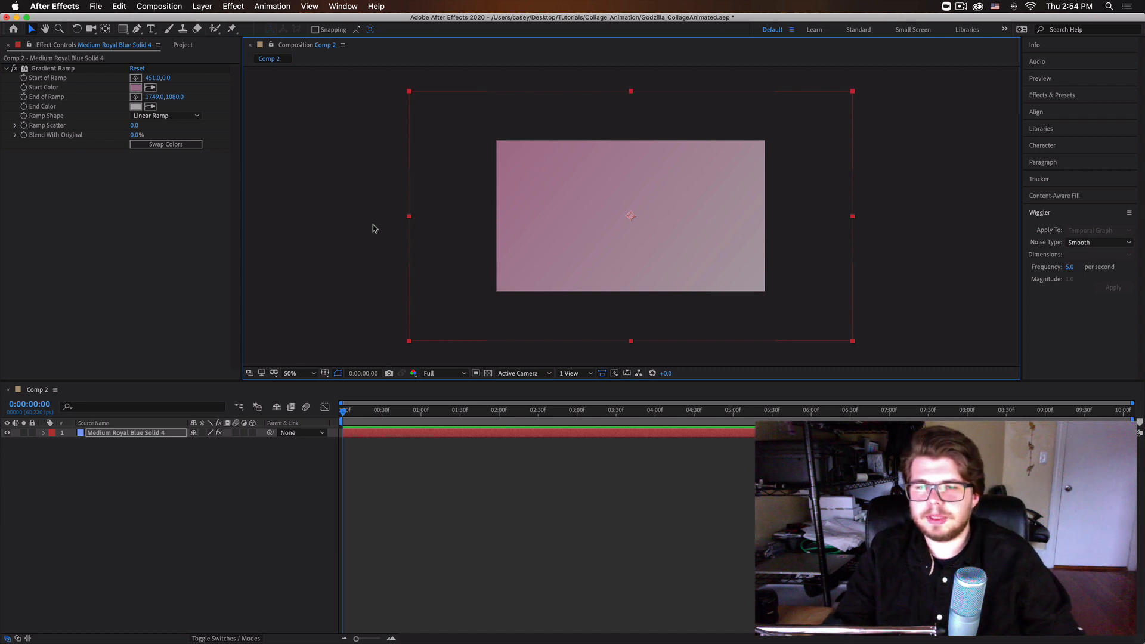
Add 01GR_Buildings.png to Comp 2 as a layer above the gradient solid.
click(181, 46)
click(62, 199)
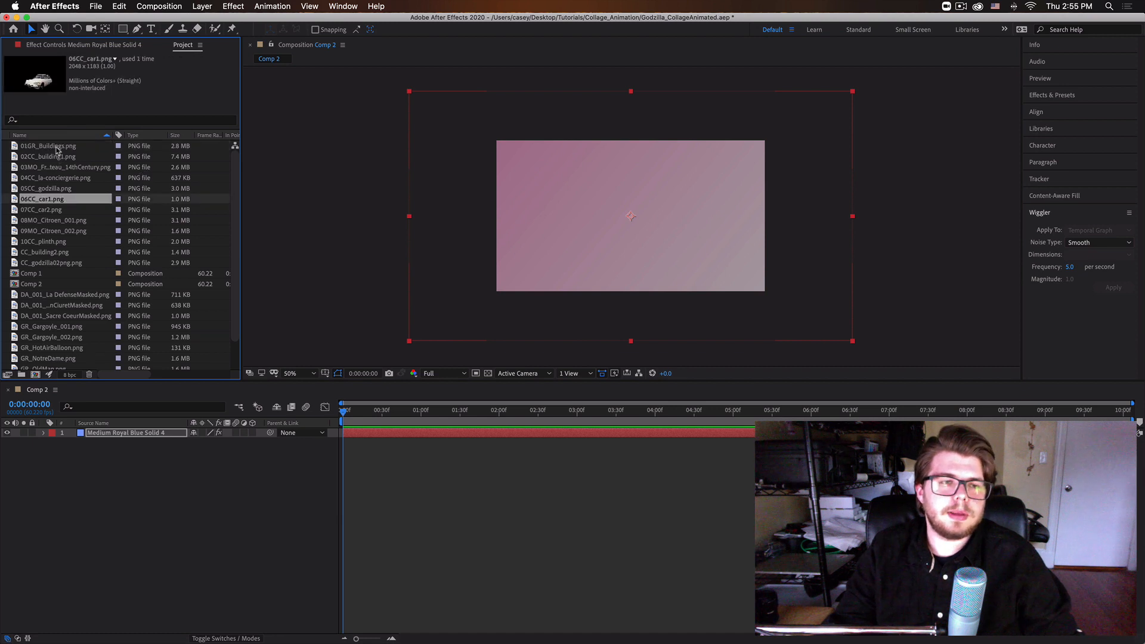
click(57, 148)
drag(47, 149, 97, 435)
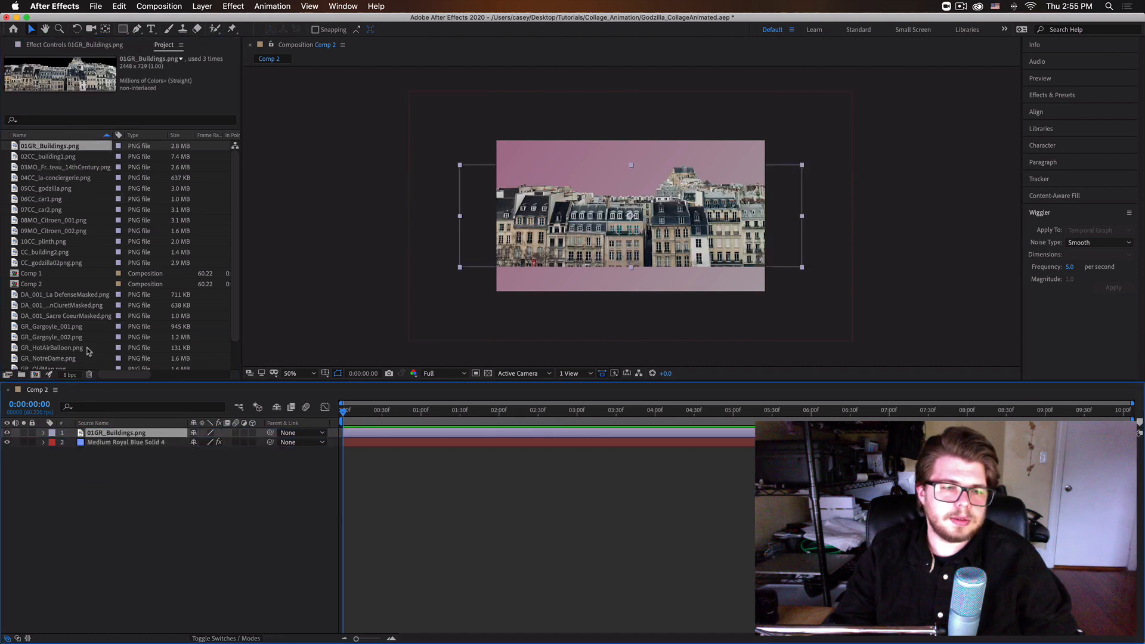
Scale down the 01GR_Buildings.png layer proportionally and place it across the left half of the frame, running past its left edge.
click(674, 224)
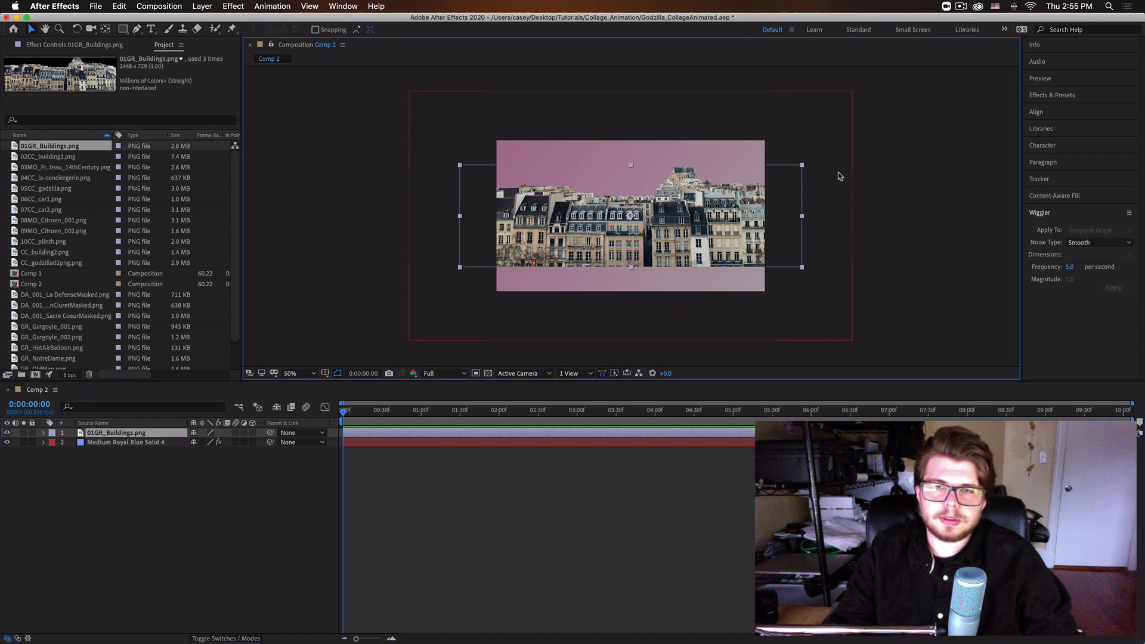
drag(803, 171, 775, 184)
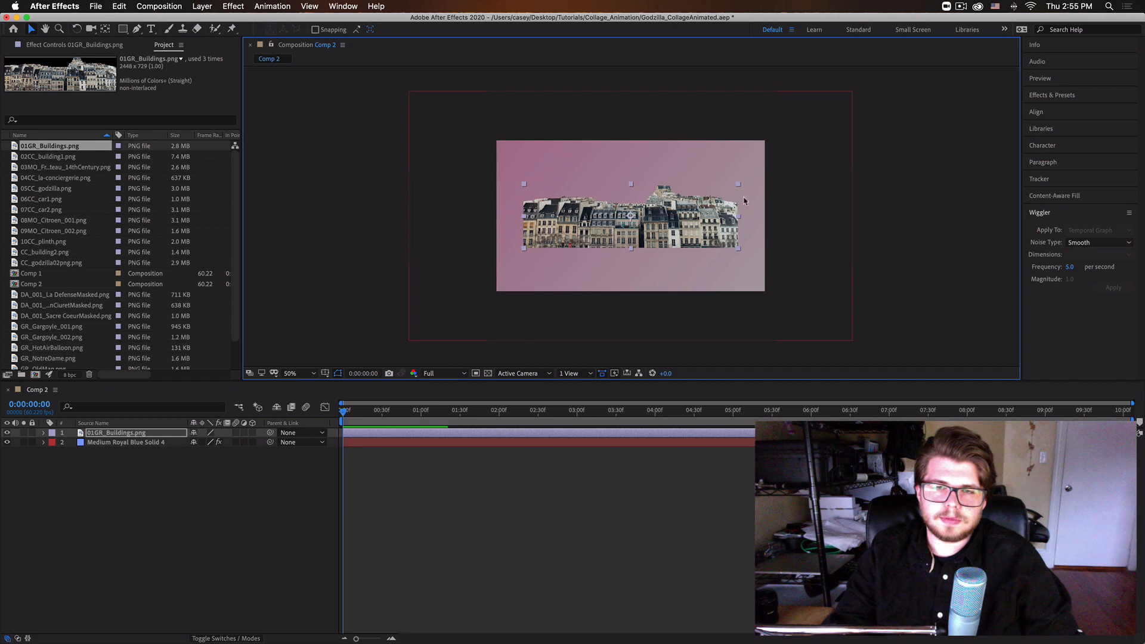
drag(650, 225, 540, 240)
mouse_move(630, 198)
mouse_down()
mouse_move(620, 197)
mouse_move(637, 193)
mouse_up()
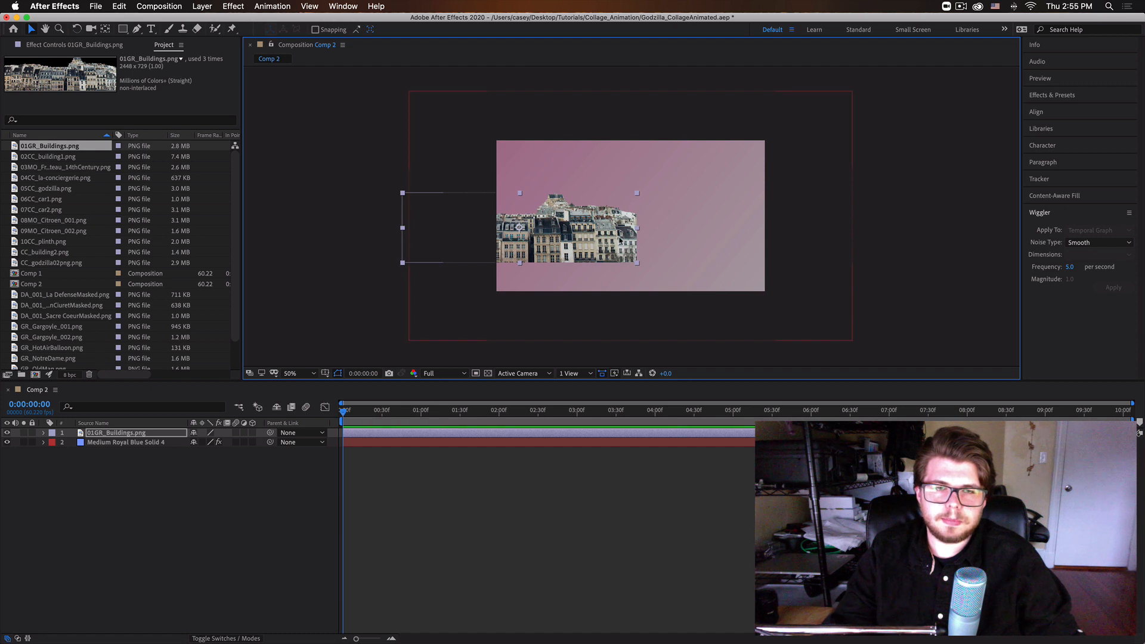
mouse_move(588, 230)
mouse_down()
mouse_move(604, 230)
mouse_move(576, 236)
mouse_up()
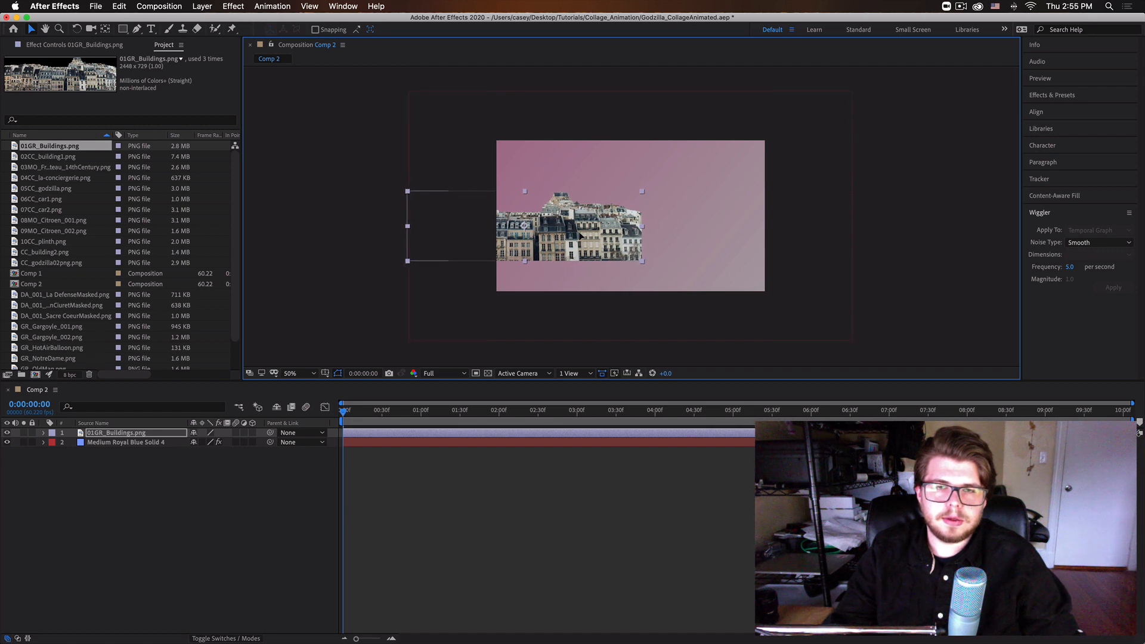
click(163, 436)
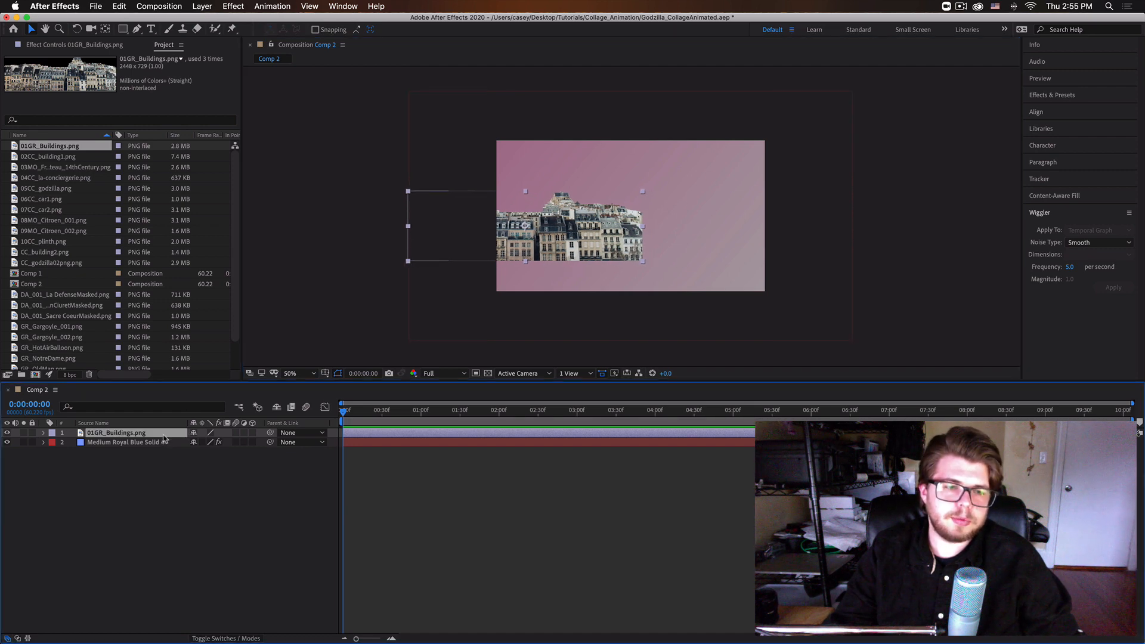
Duplicate the 01GR_Buildings.png layer and place the copy to the right of the original so the buildings span the whole frame.
key(super+Tab)
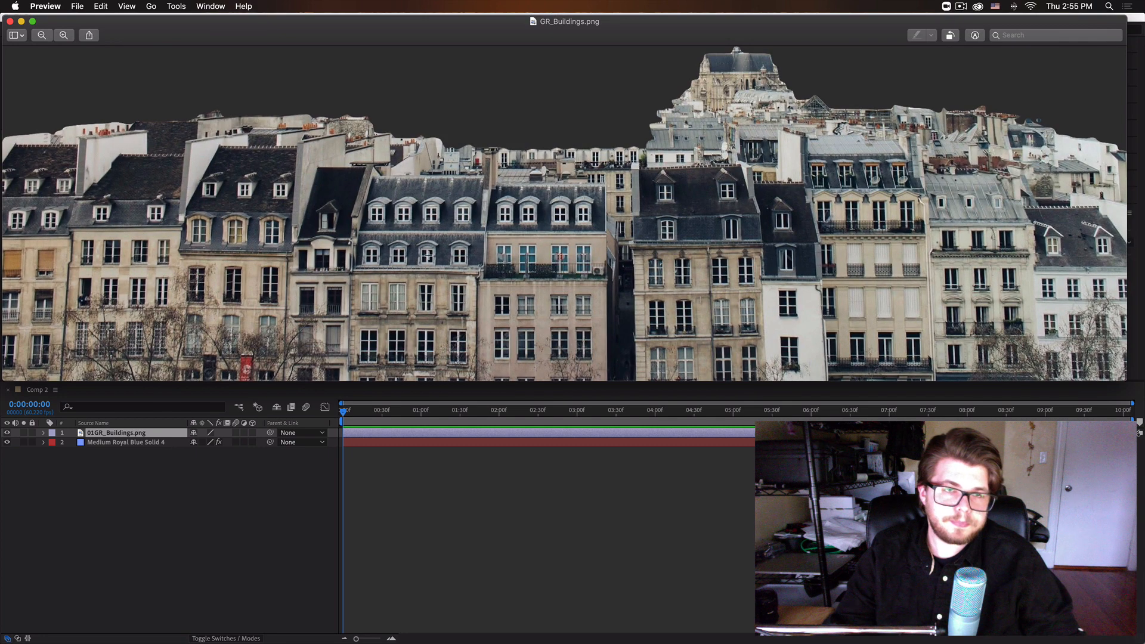
click(10, 21)
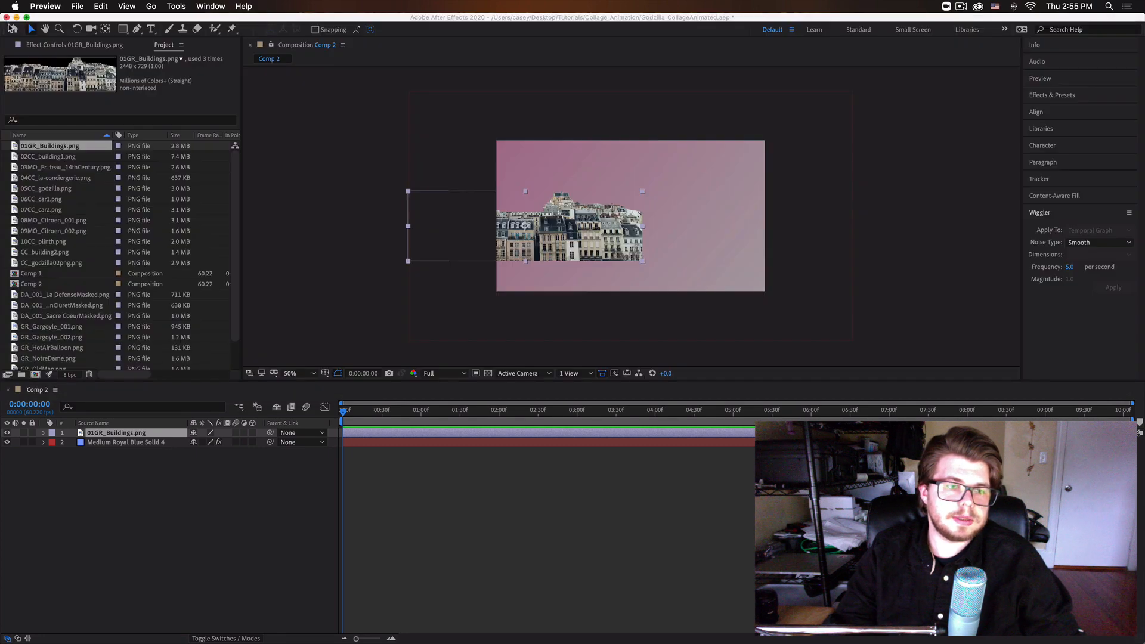
click(160, 497)
key(super+d)
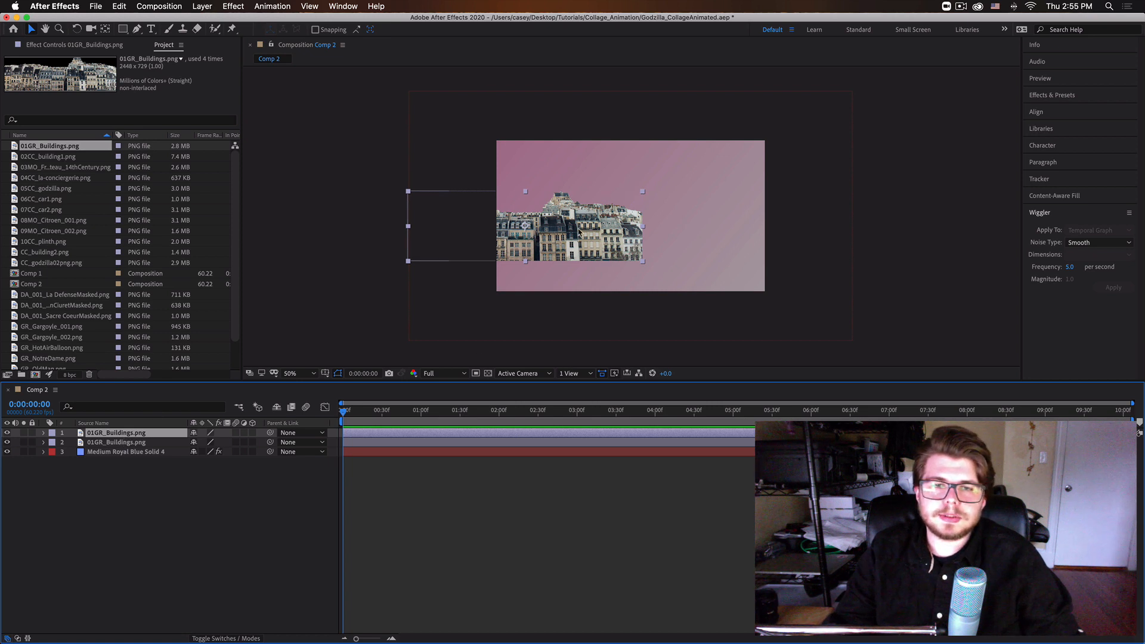
drag(578, 232, 814, 233)
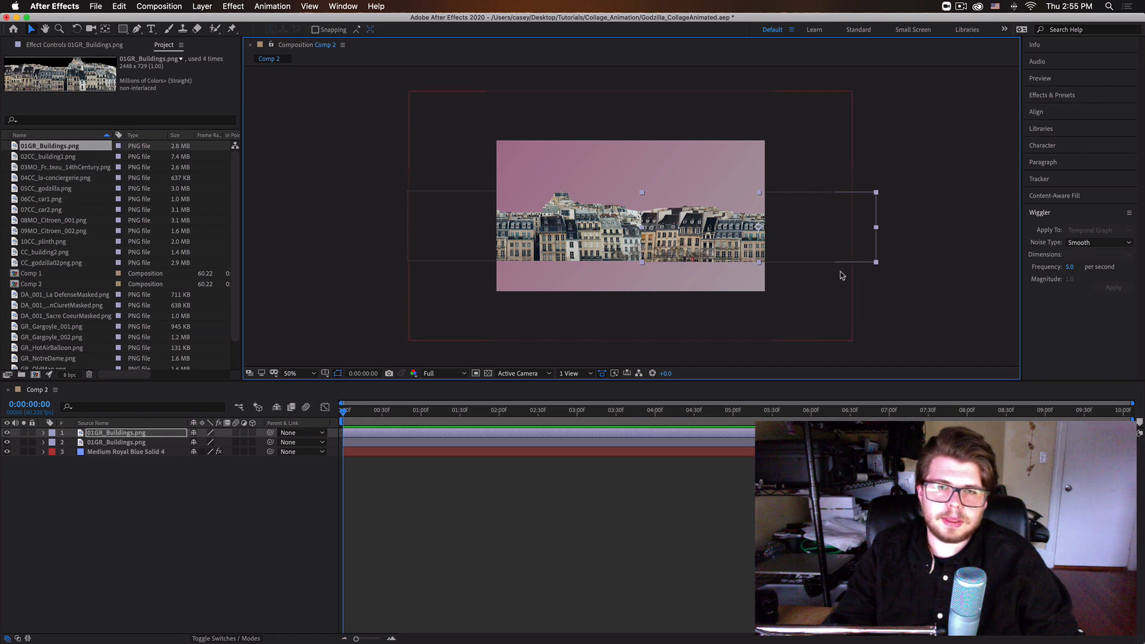
click(143, 555)
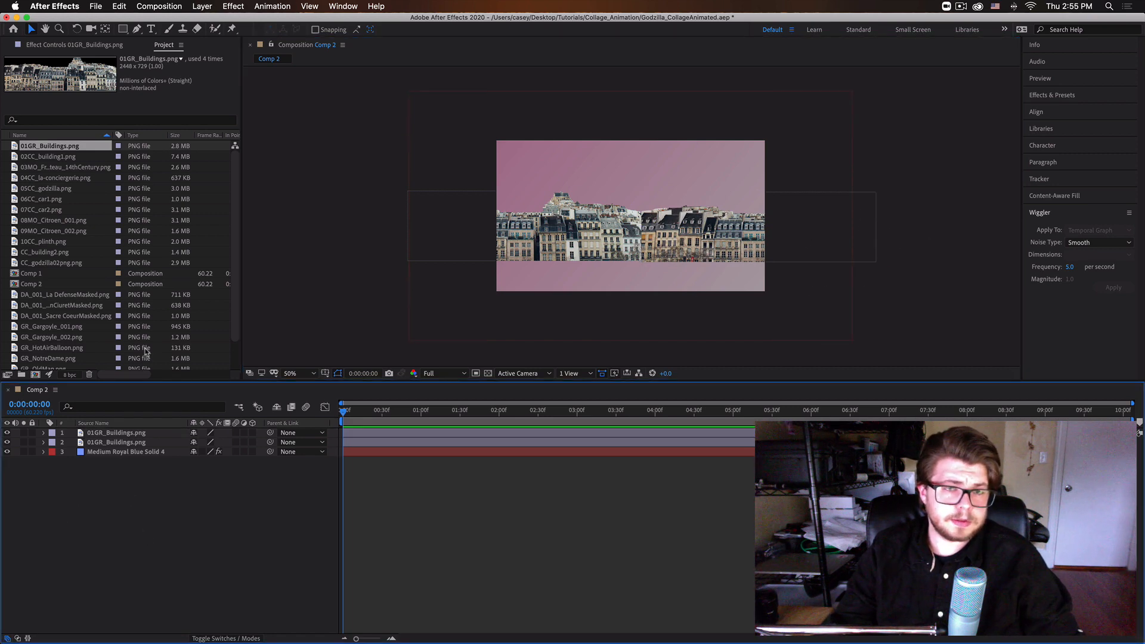
Add 03MO_FrenchChateau_14thCentury.png to Comp 2, scale it down and place it at the centre of the frame in front of the row of buildings.
click(59, 167)
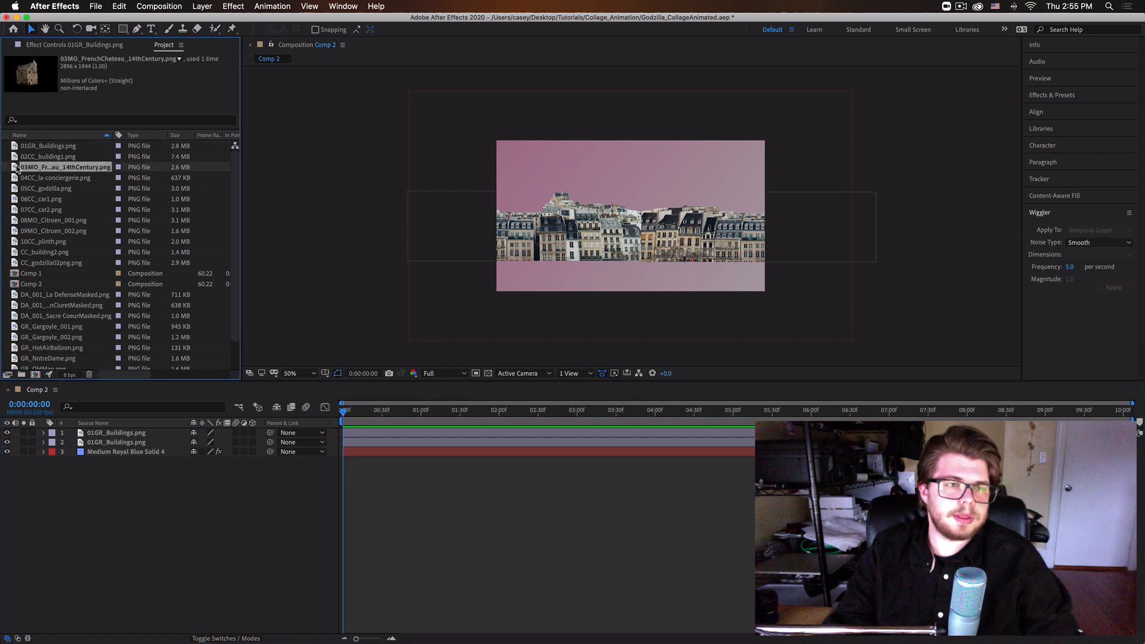
drag(17, 169, 496, 276)
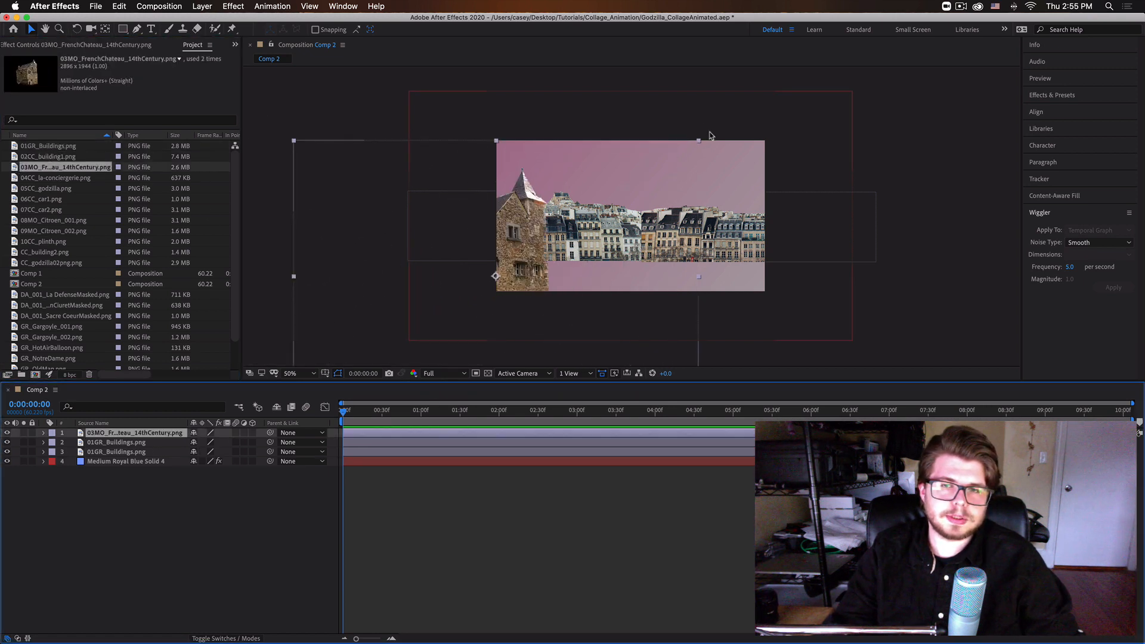
drag(699, 142, 602, 197)
drag(504, 262, 626, 254)
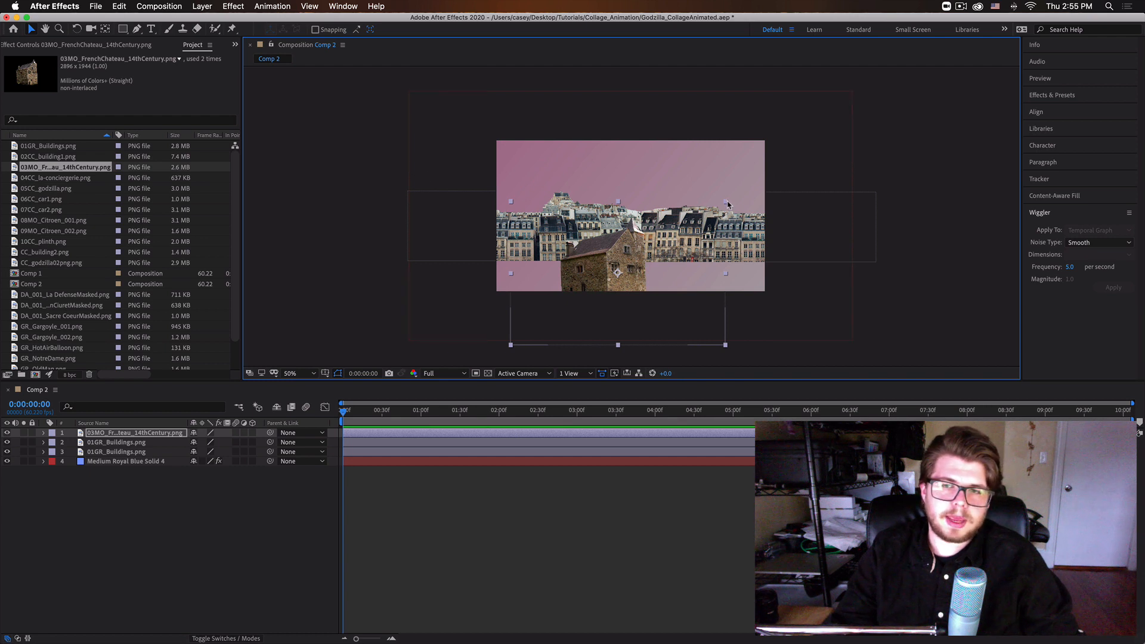
mouse_move(727, 205)
mouse_down()
mouse_move(744, 184)
mouse_move(734, 186)
mouse_up()
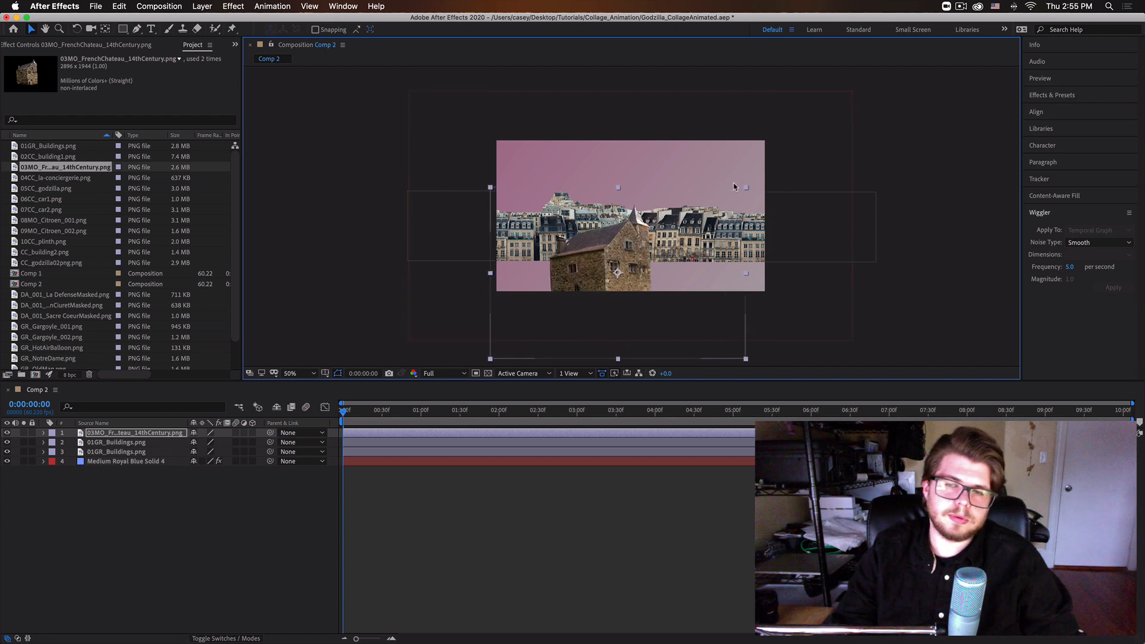
drag(604, 259, 611, 231)
Add 04CC_la-conciergerie.png to Comp 2 as the top layer, enlarge it proportionally and place it over the other buildings.
click(32, 178)
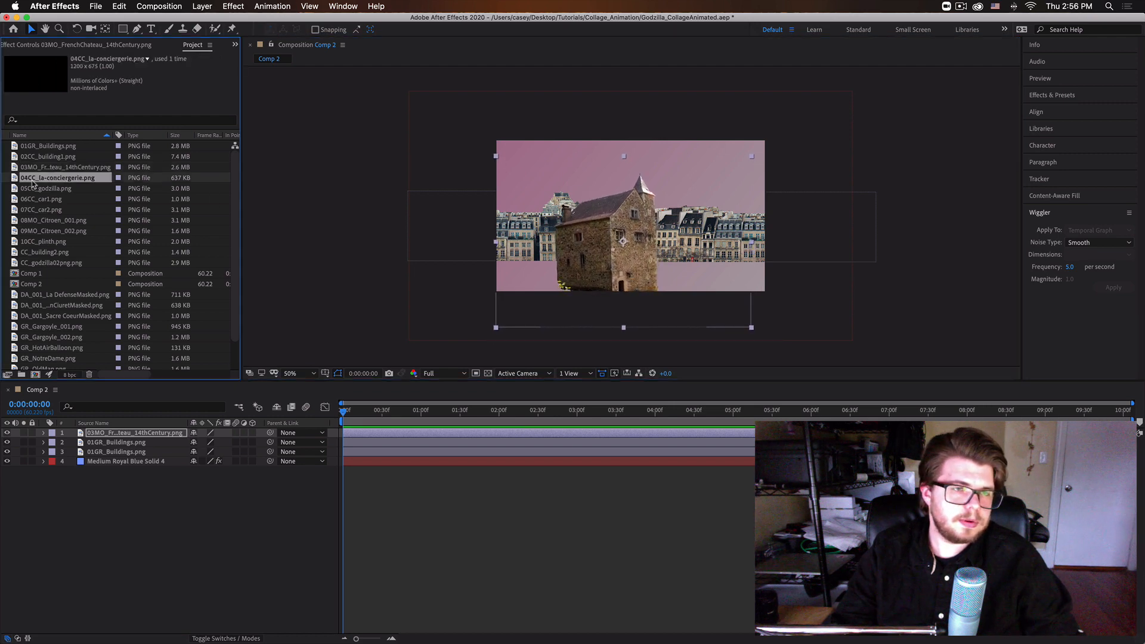
drag(32, 179, 855, 259)
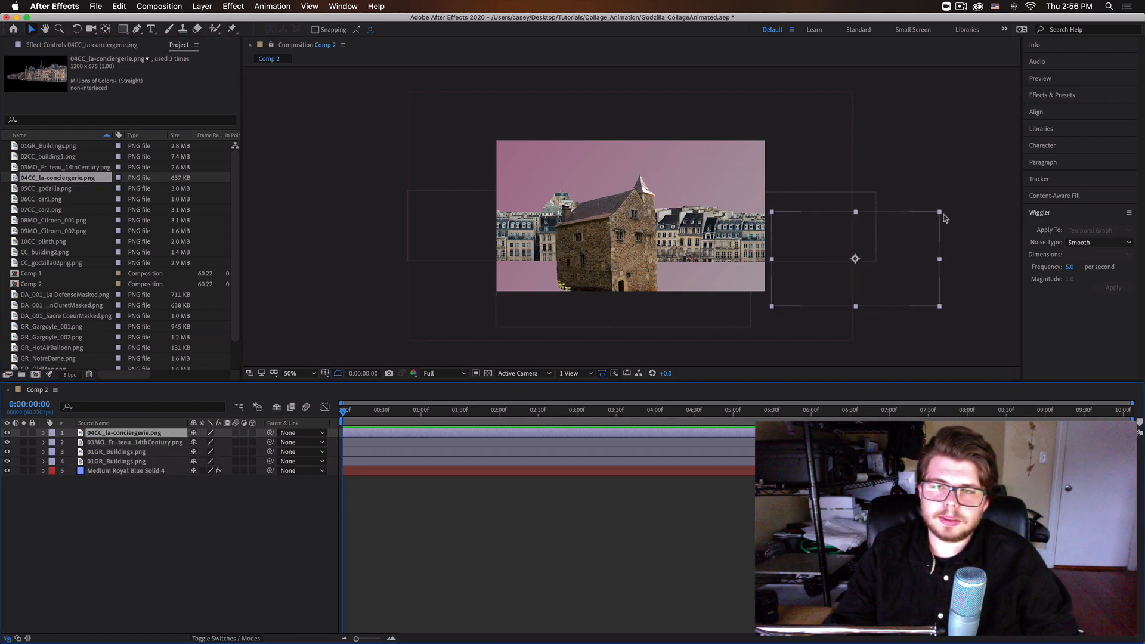
drag(940, 212, 1008, 176)
drag(954, 245, 655, 207)
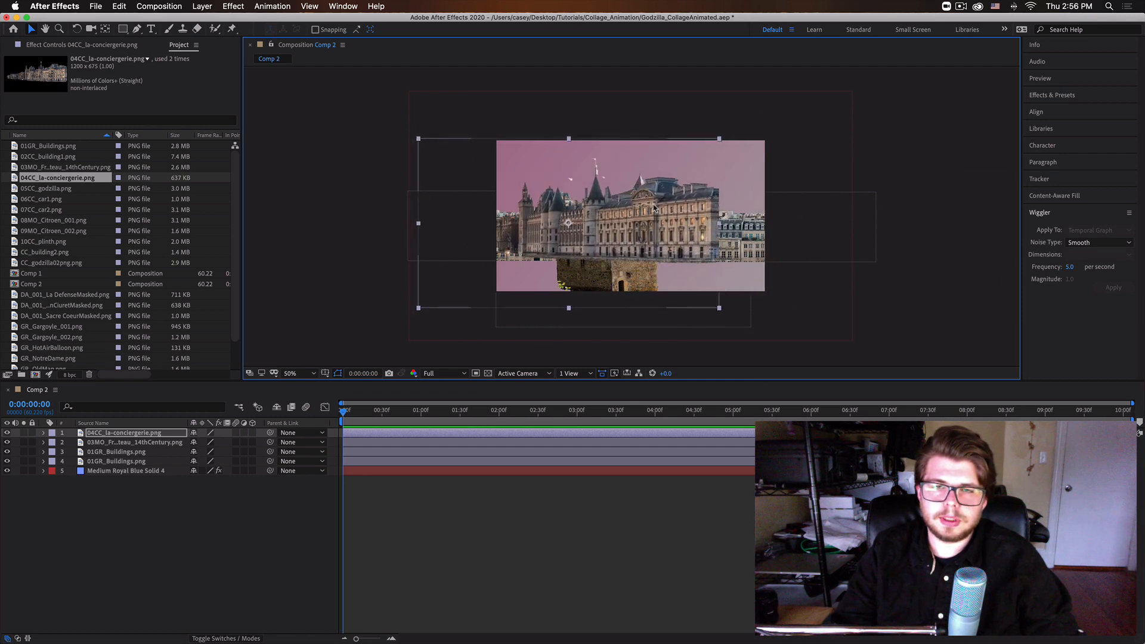
drag(572, 243, 634, 229)
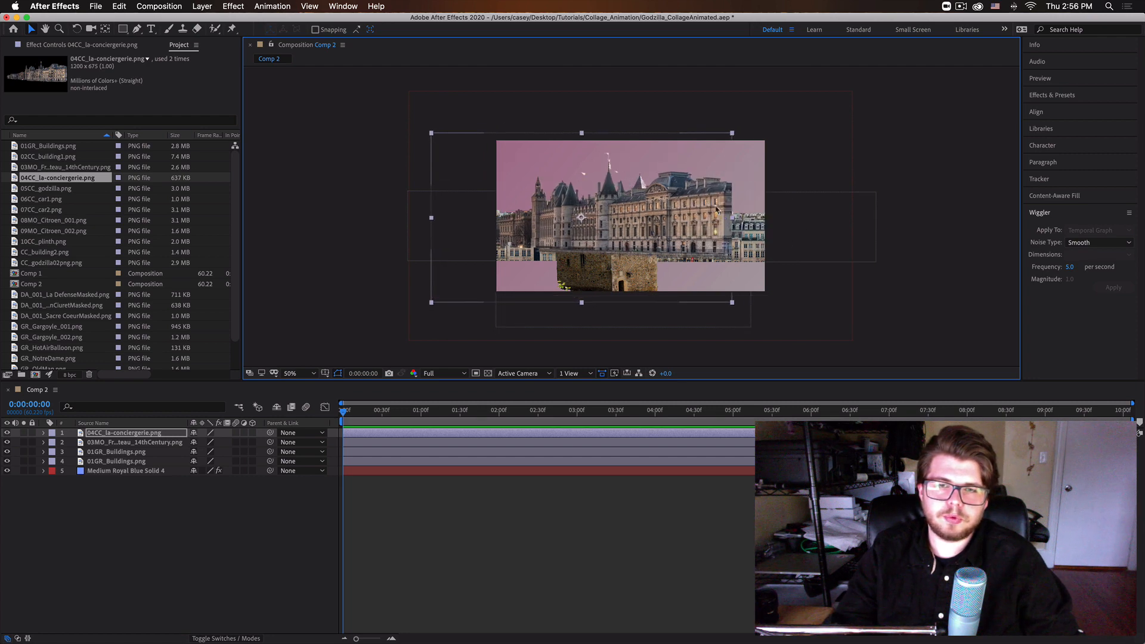
Flip the 04CC_la-conciergerie.png layer horizontally and move it mostly past the frame's right edge, leaving a thin sliver inside.
click(376, 6)
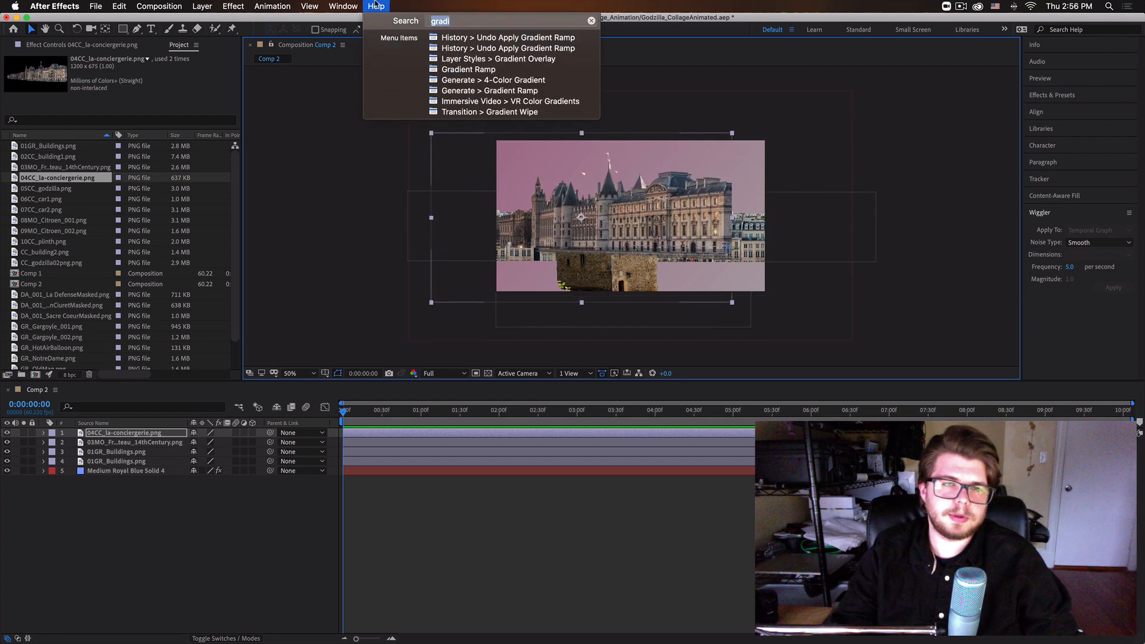
text(horiz)
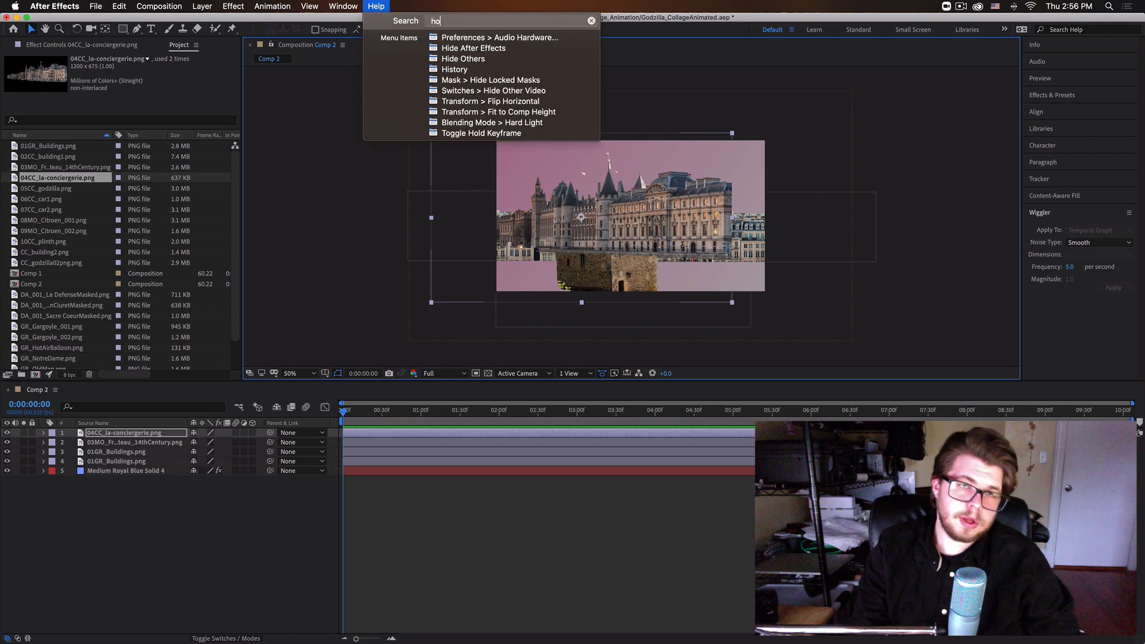
key(Down)
key(Down)
key(Down)
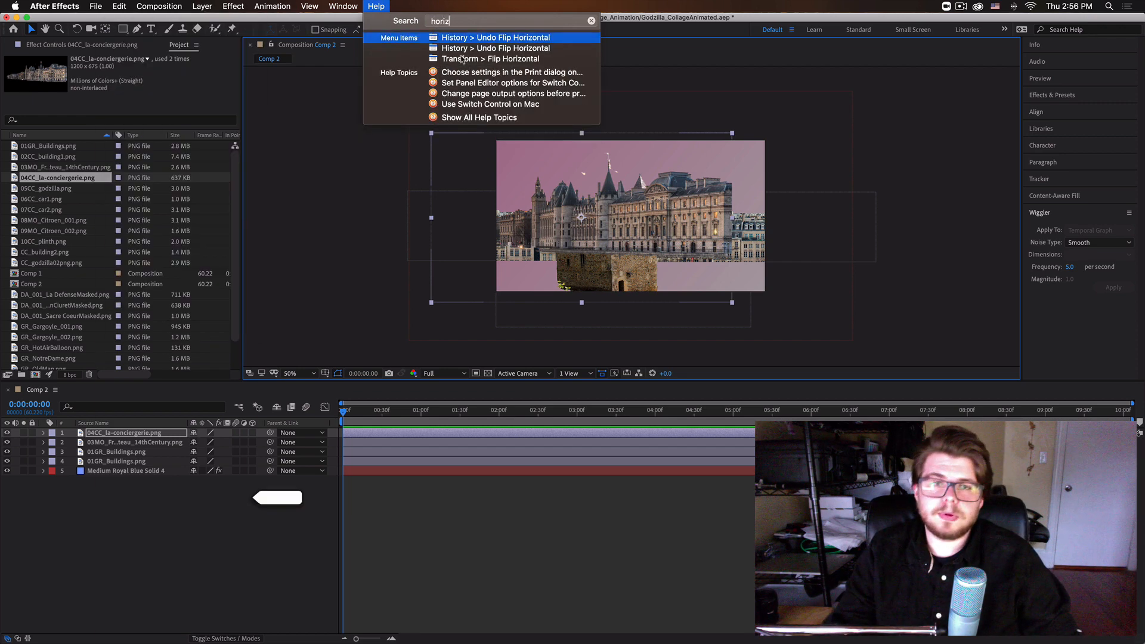
key(Return)
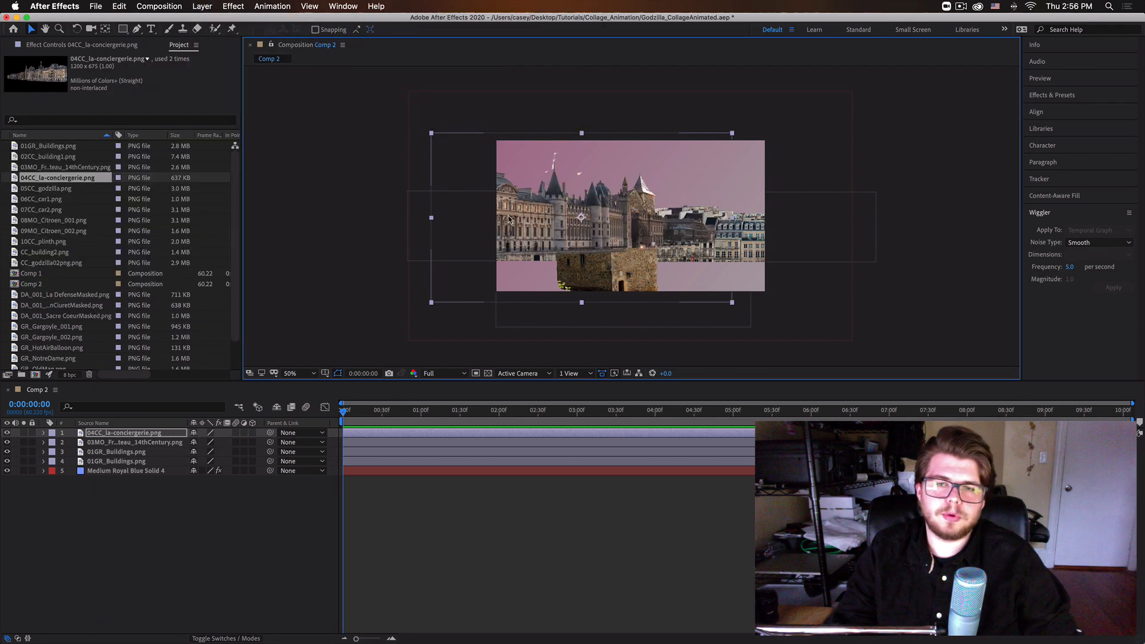
drag(510, 220, 798, 266)
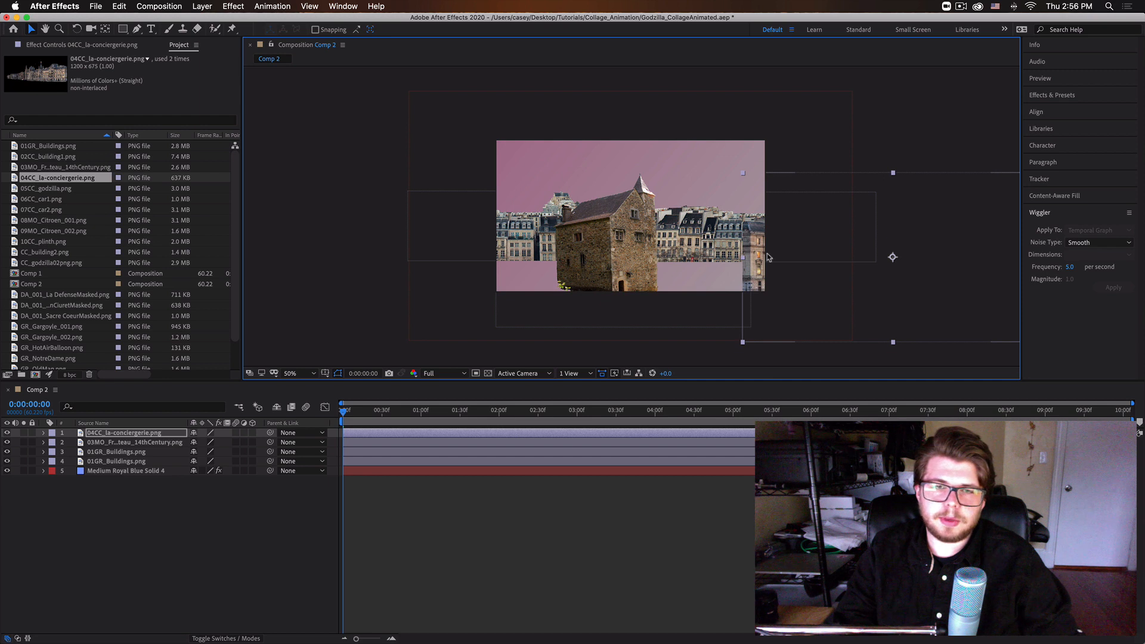
Add 02CC_building1.png as the top layer, scale it down proportionally and move it mostly past the frame's left edge.
click(60, 157)
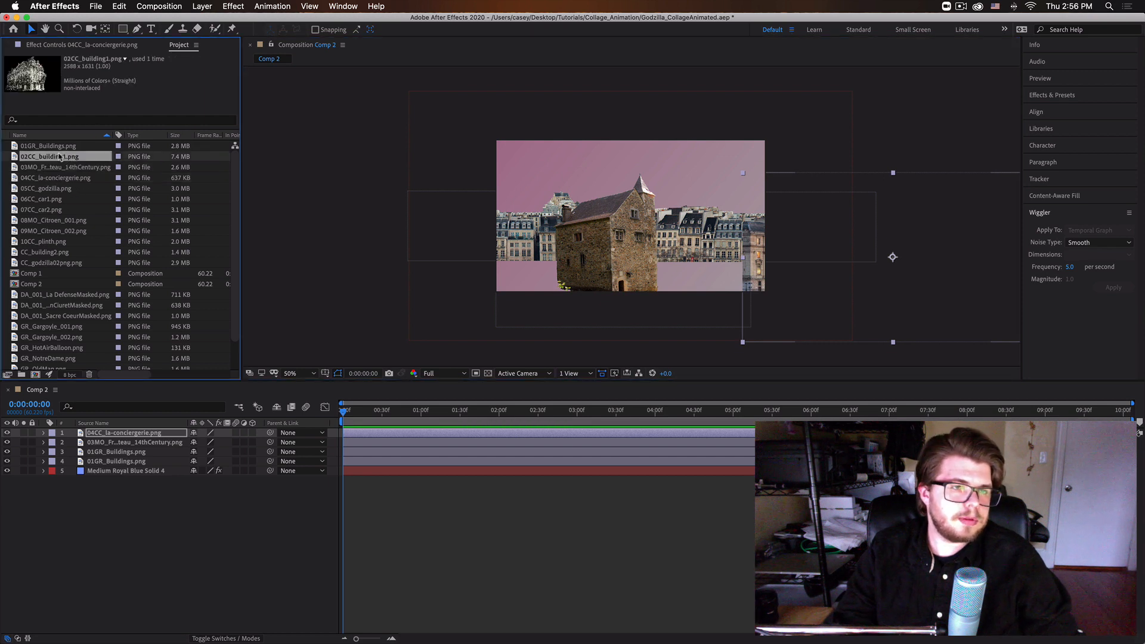
drag(294, 204, 552, 227)
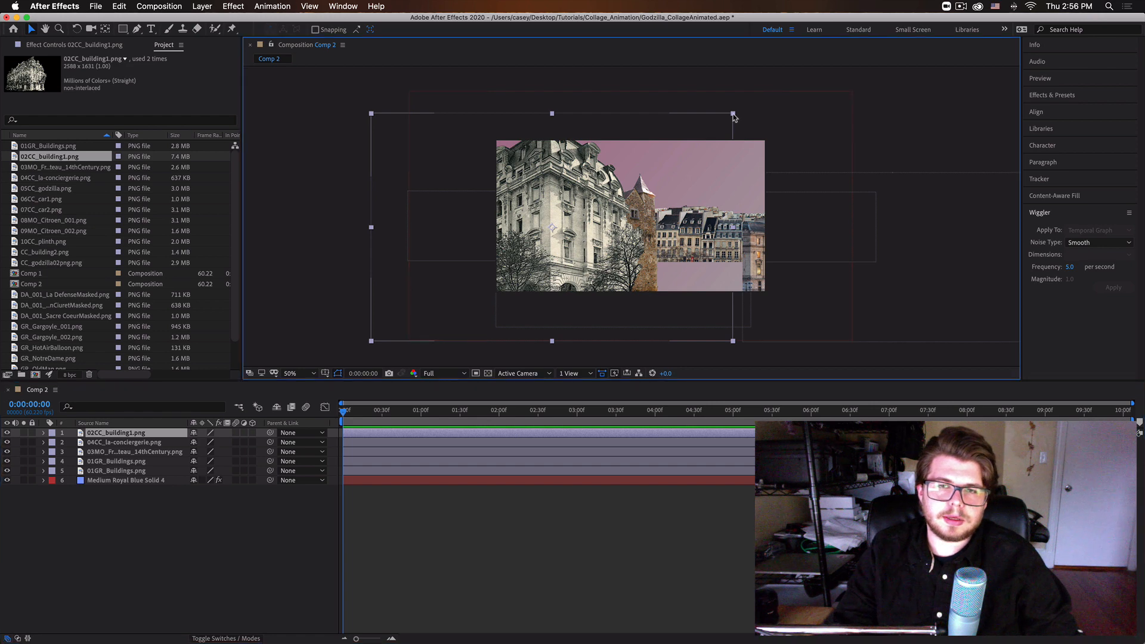
drag(734, 115, 655, 167)
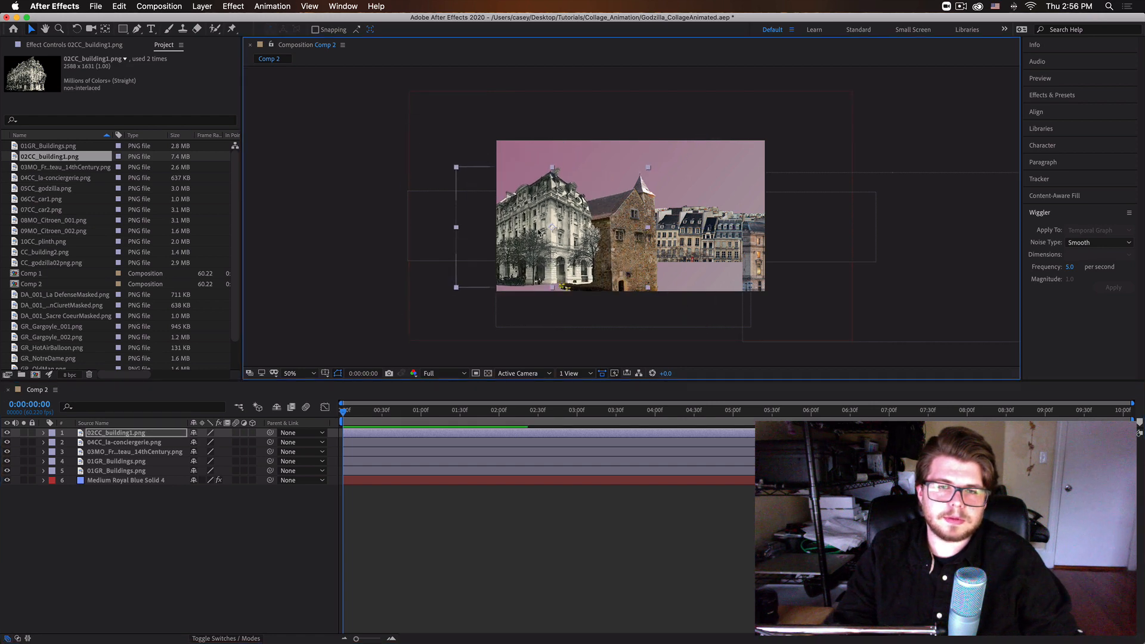
drag(540, 237, 453, 246)
Shift the French chateau layer slightly to the right and down within the frame.
click(631, 255)
drag(635, 253, 648, 253)
click(498, 247)
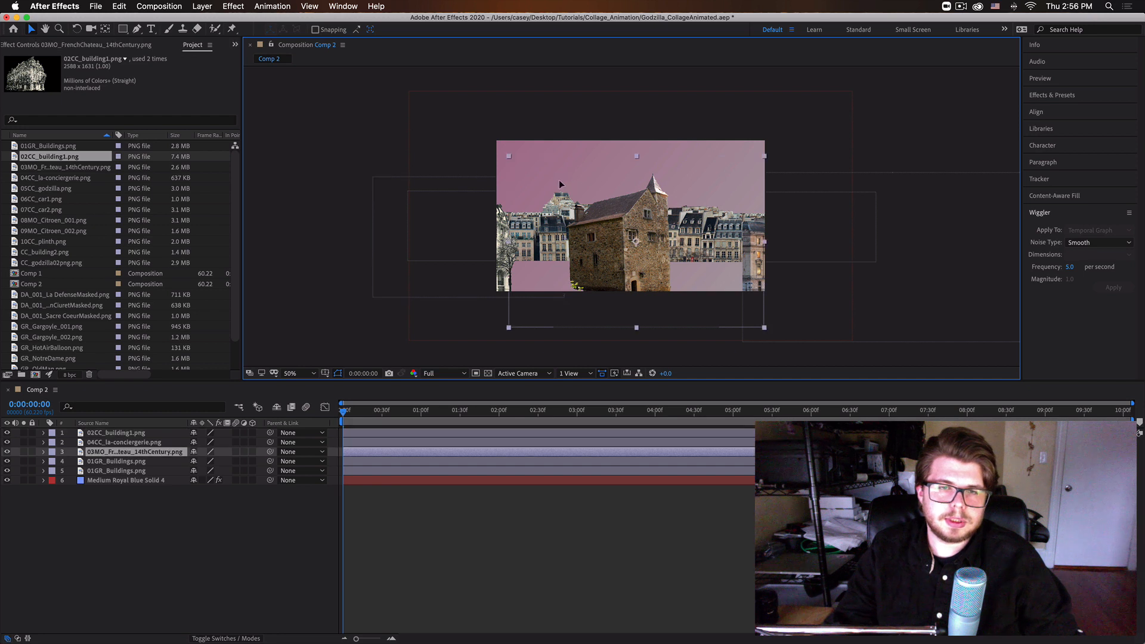
drag(560, 180, 571, 183)
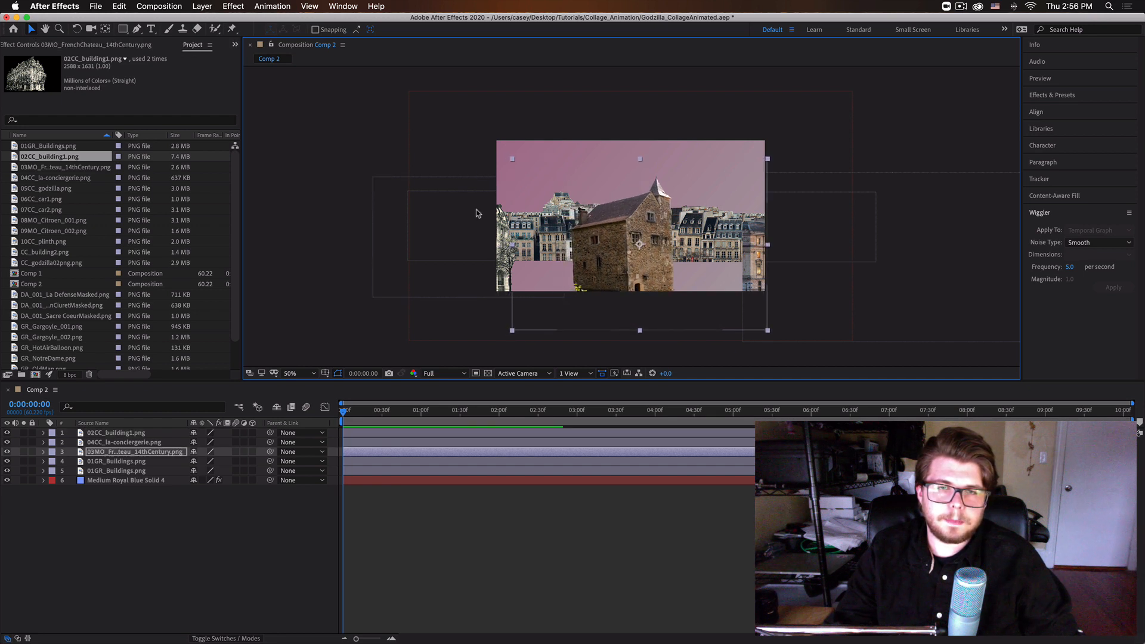
Scale the 02CC_building1.png layer down slightly and move it a little to the right, toward the frame.
click(396, 234)
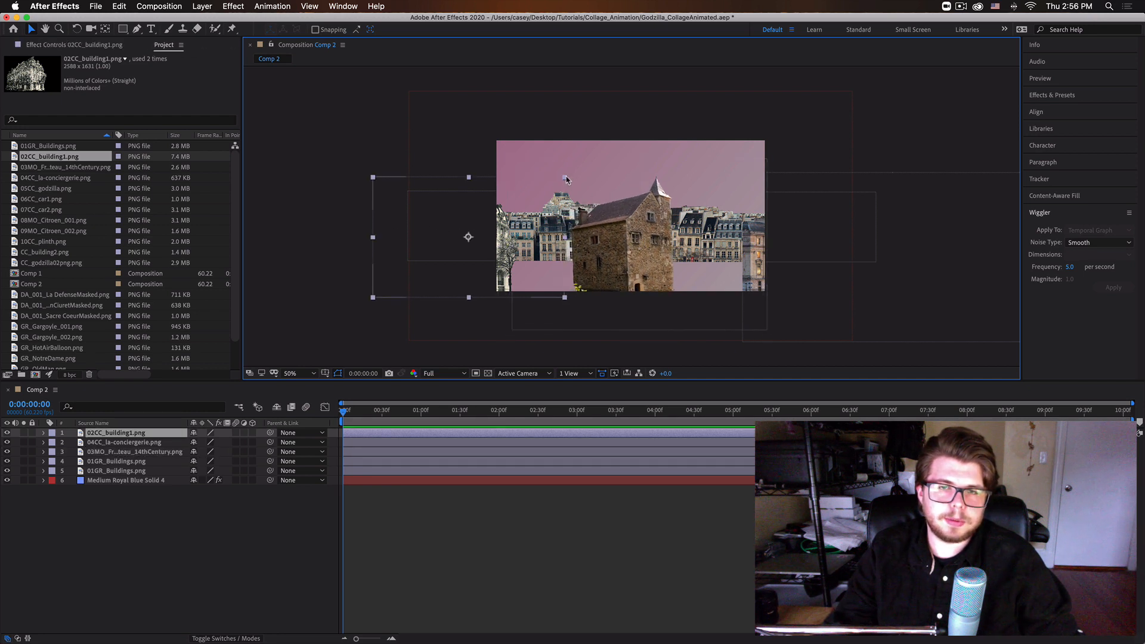
drag(566, 179, 551, 185)
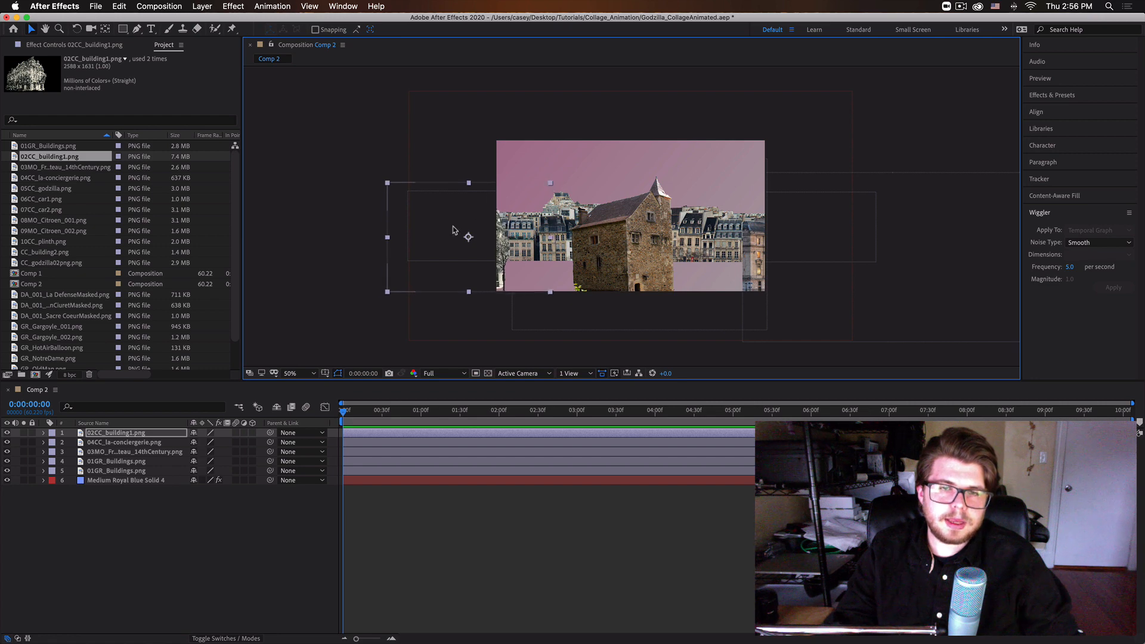
drag(452, 230, 464, 229)
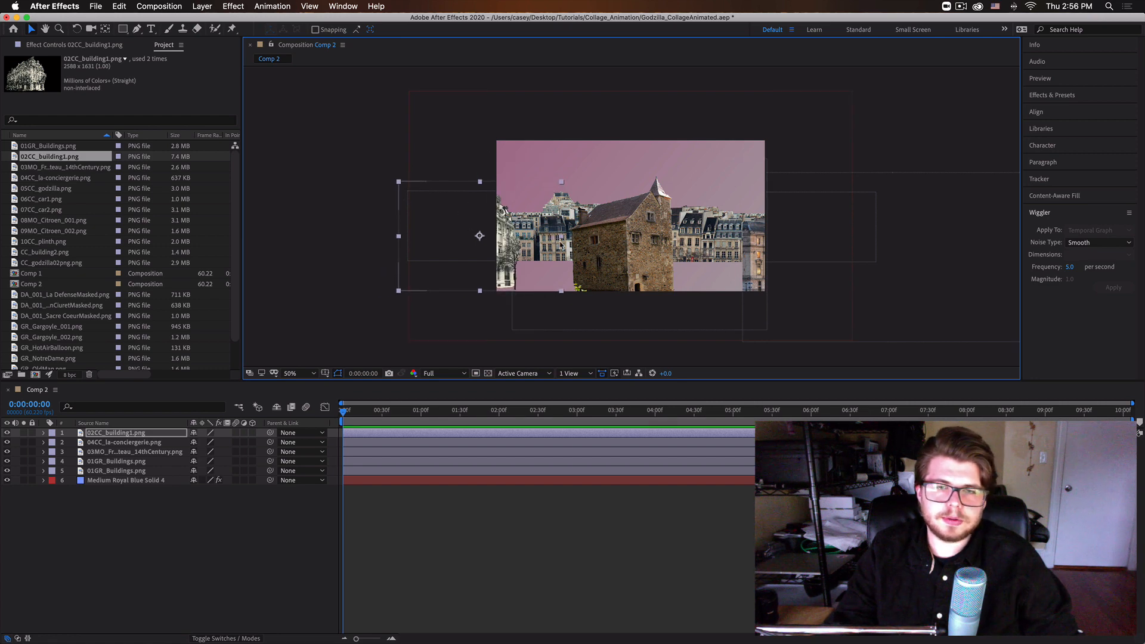
click(168, 564)
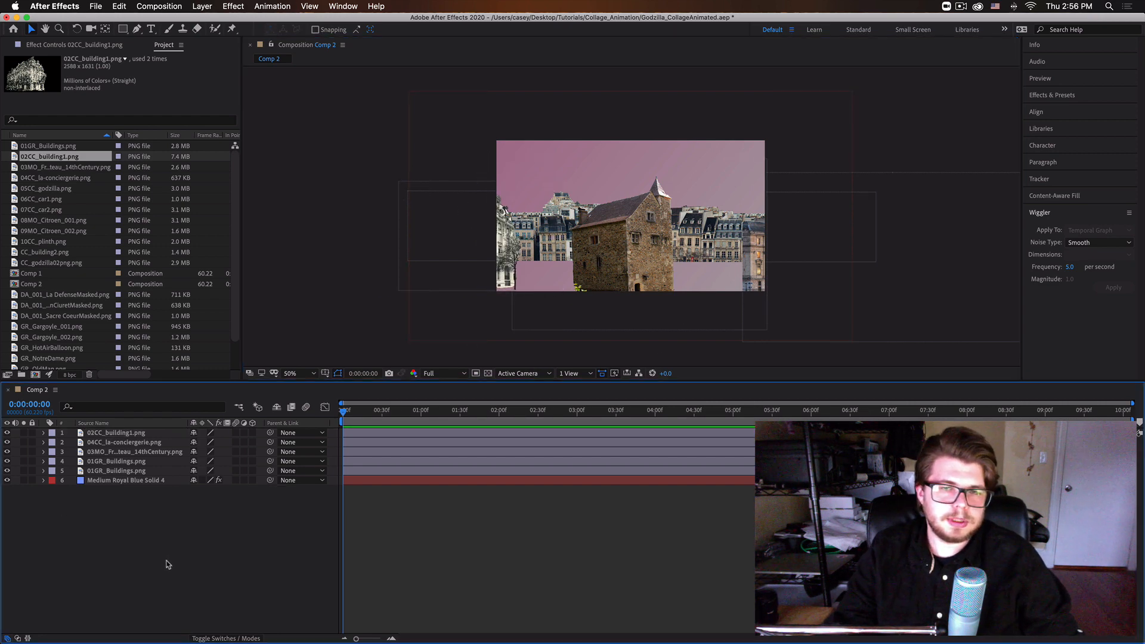
Parent all five building layers to the Medium Royal Blue Solid 4 layer.
click(127, 468)
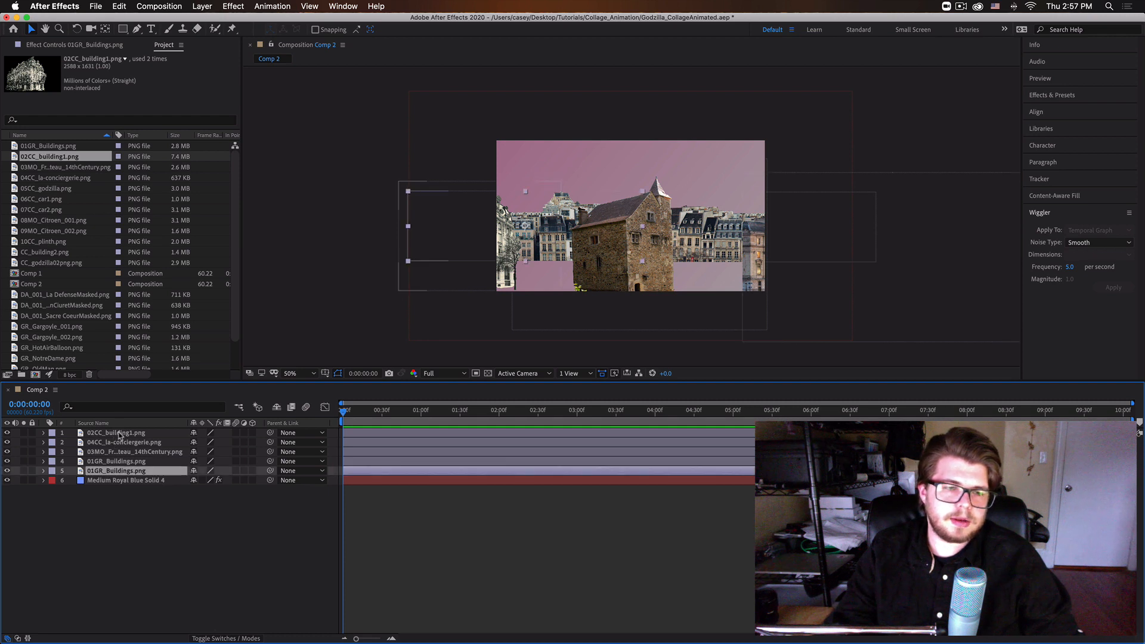
shift+click(119, 433)
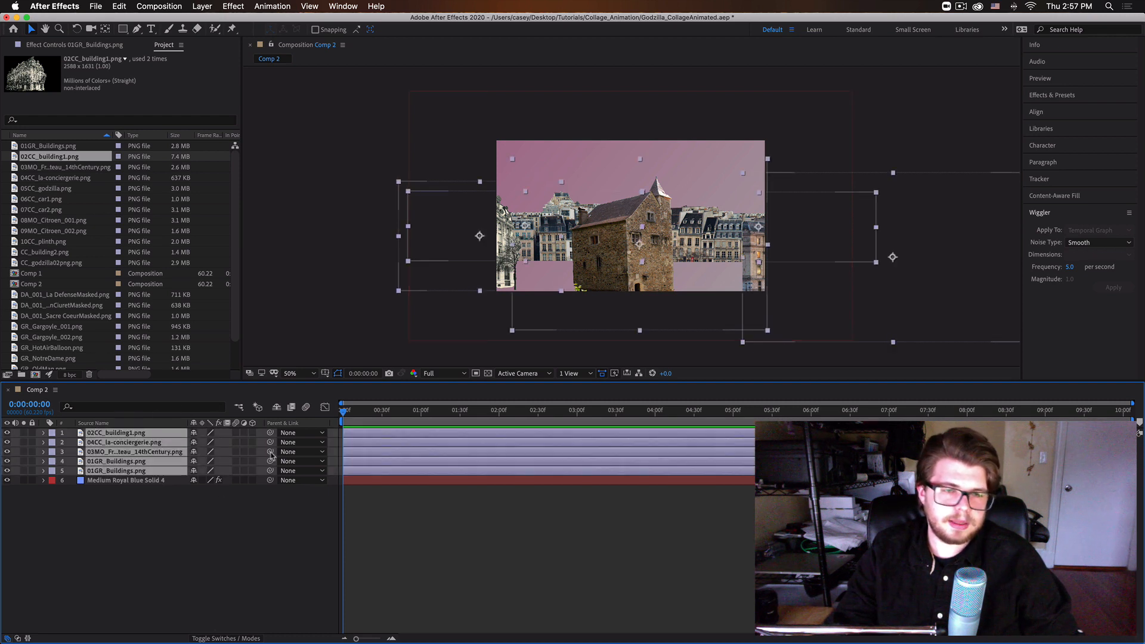
drag(272, 437, 222, 475)
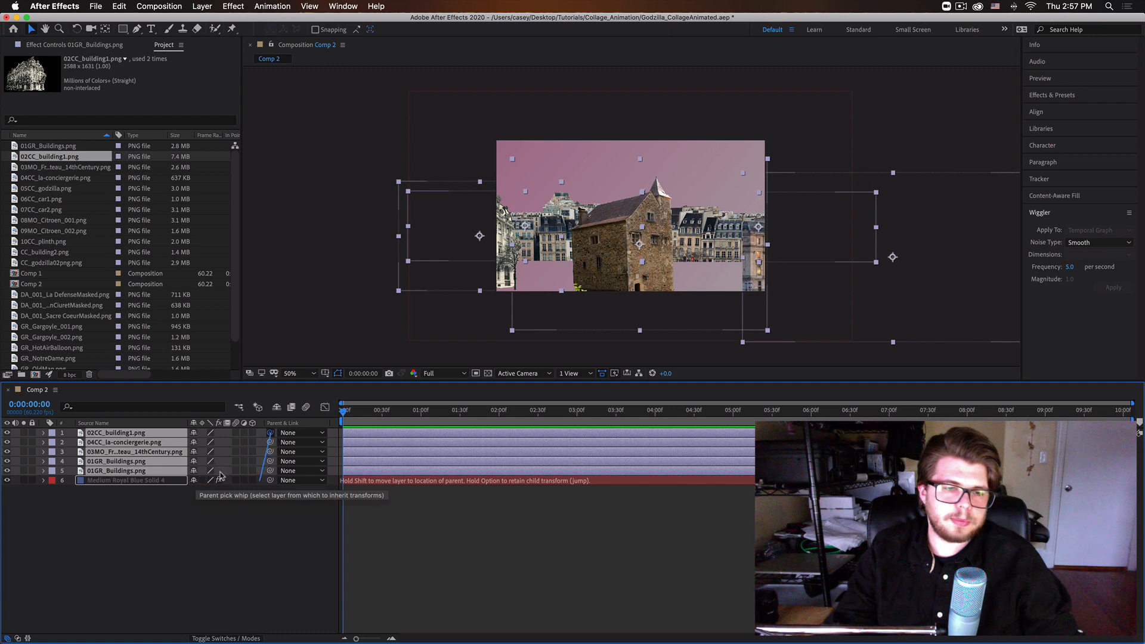
drag(127, 486, 127, 486)
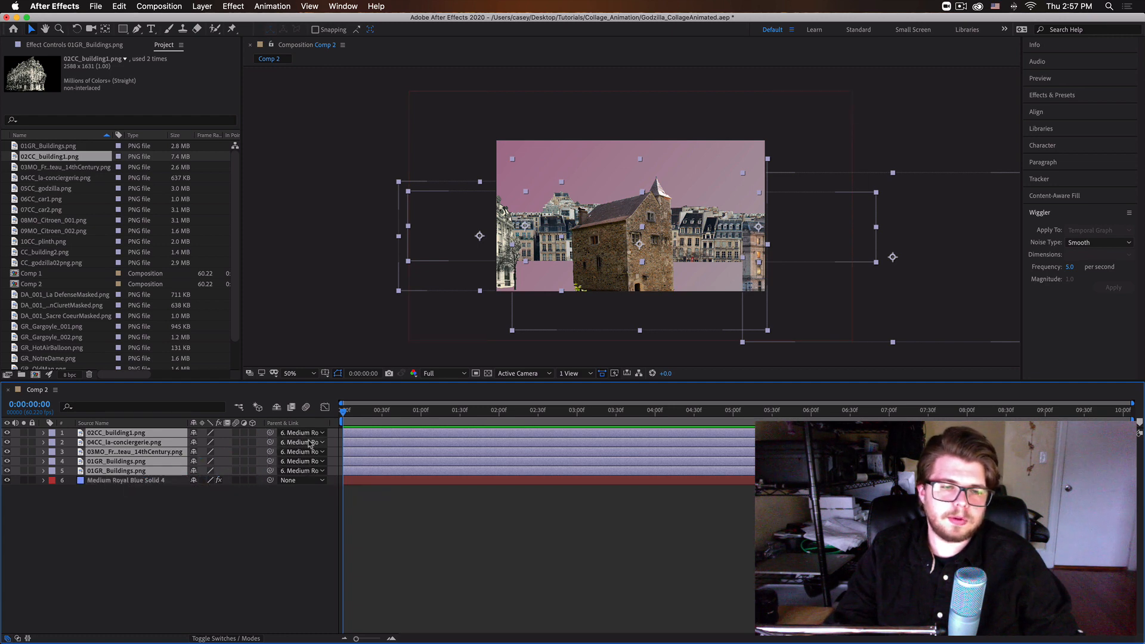
click(250, 539)
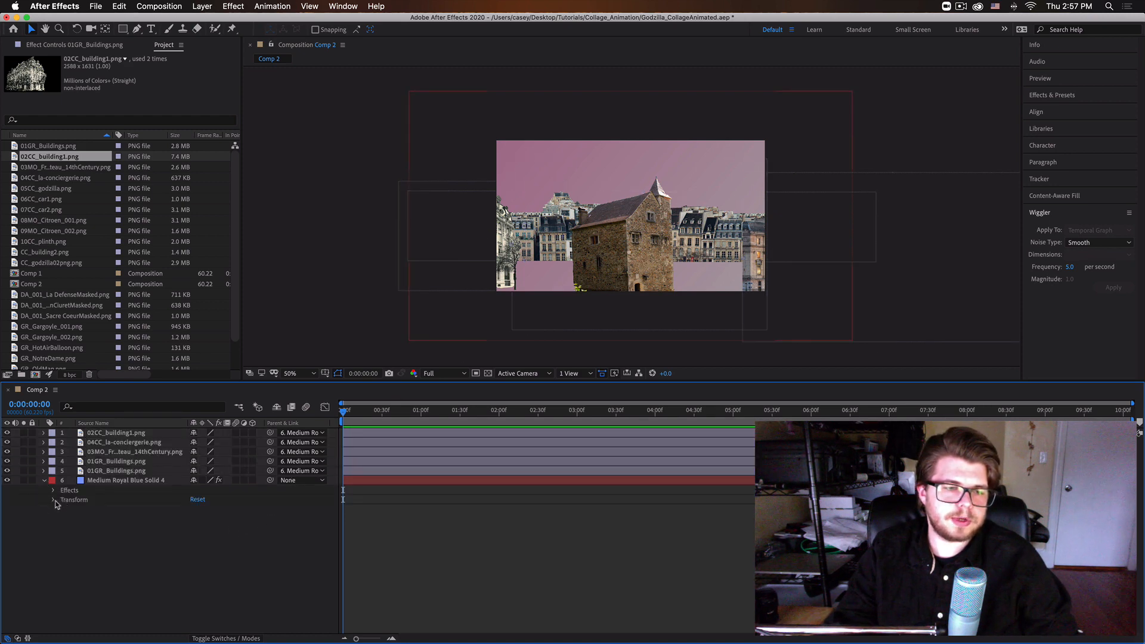
Slide the whole scene to the right by setting the Medium Royal Blue Solid 4 layer's Position to 1571, 540.
click(53, 500)
drag(198, 519, 644, 601)
click(656, 481)
click(565, 246)
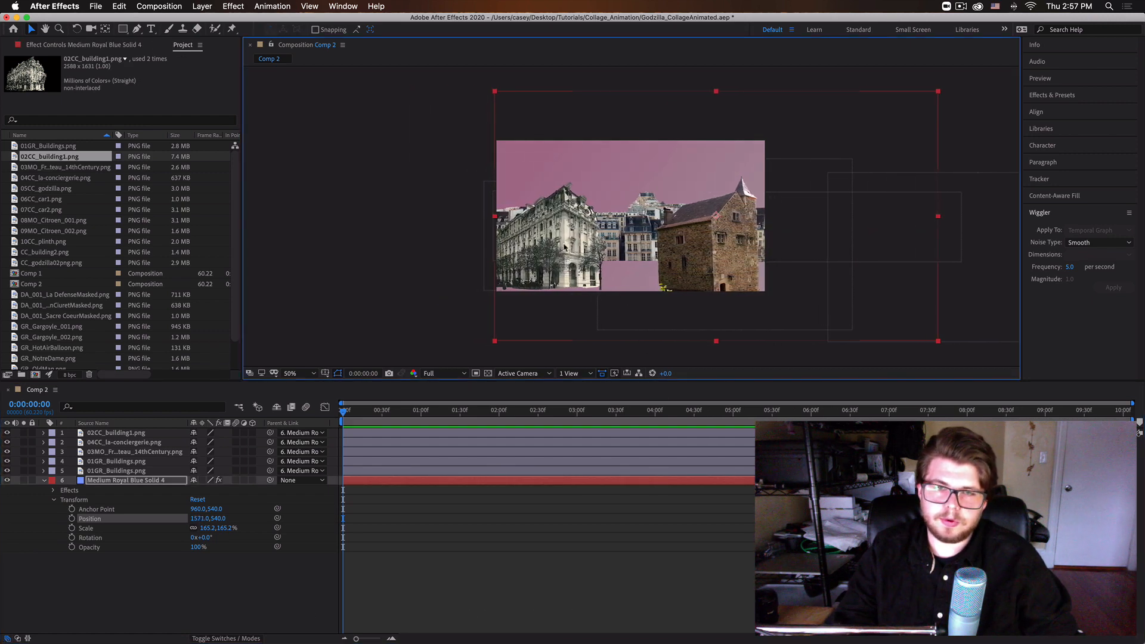
Enlarge the 02CC_building1.png layer slightly in proportion, and select the French chateau layer.
click(130, 434)
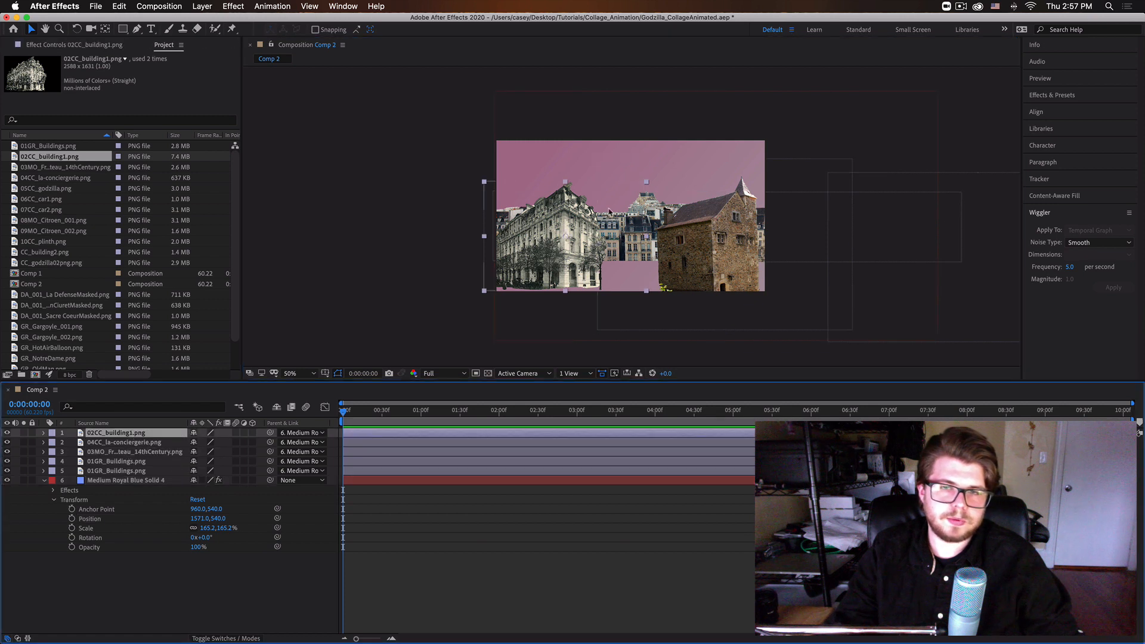
drag(647, 182, 657, 179)
click(724, 241)
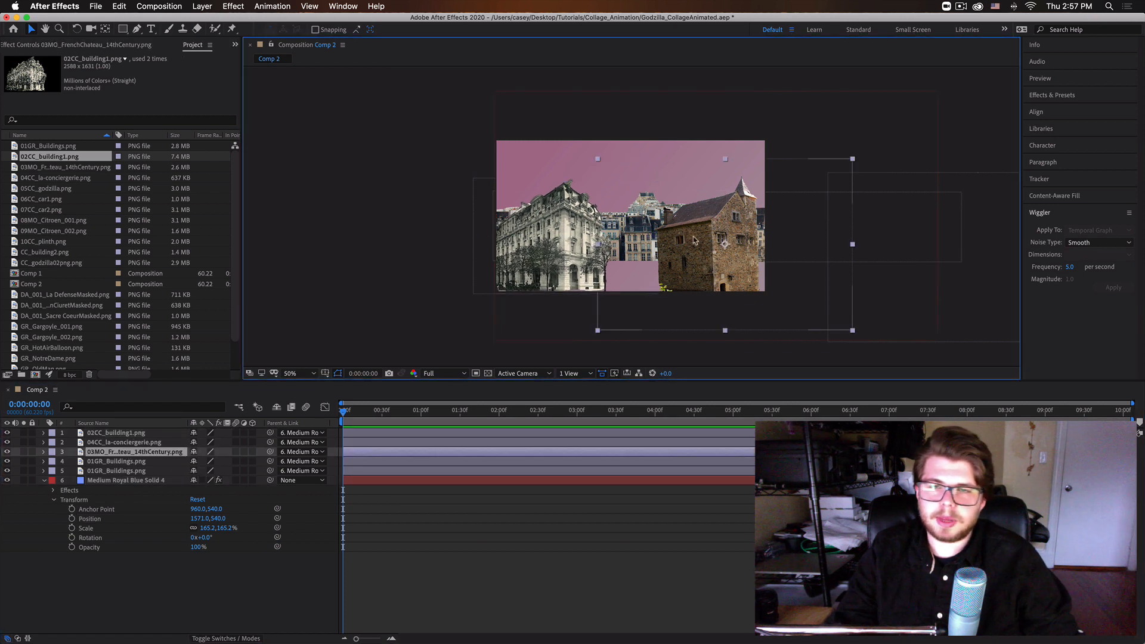
Move the French chateau layer slightly right and set the Medium Royal Blue Solid 4 layer's Position to 332, 540.
drag(693, 240, 719, 239)
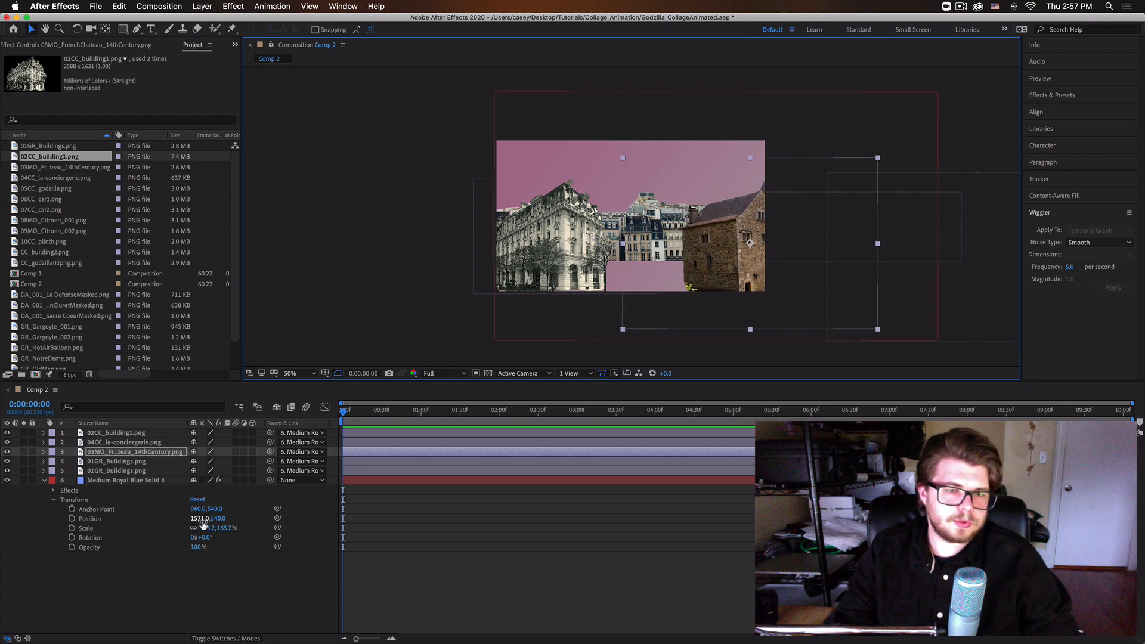
drag(203, 519, 127, 518)
click(707, 258)
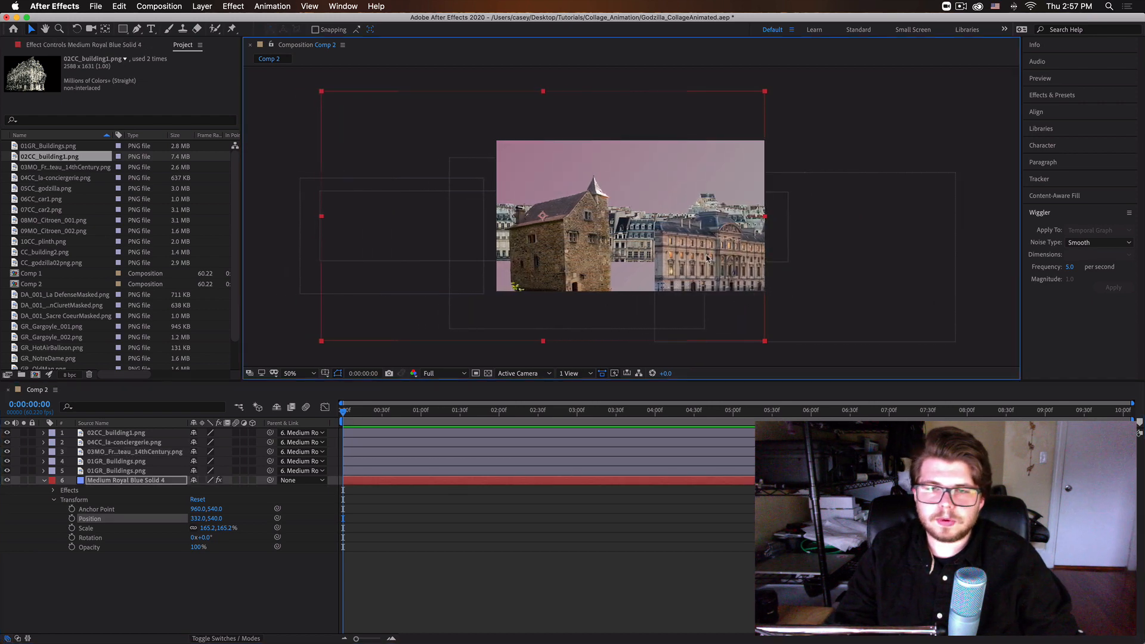
Enlarge the 04CC_la-conciergerie.png layer slightly in proportion, and move it a little up and to the right.
click(123, 472)
click(124, 462)
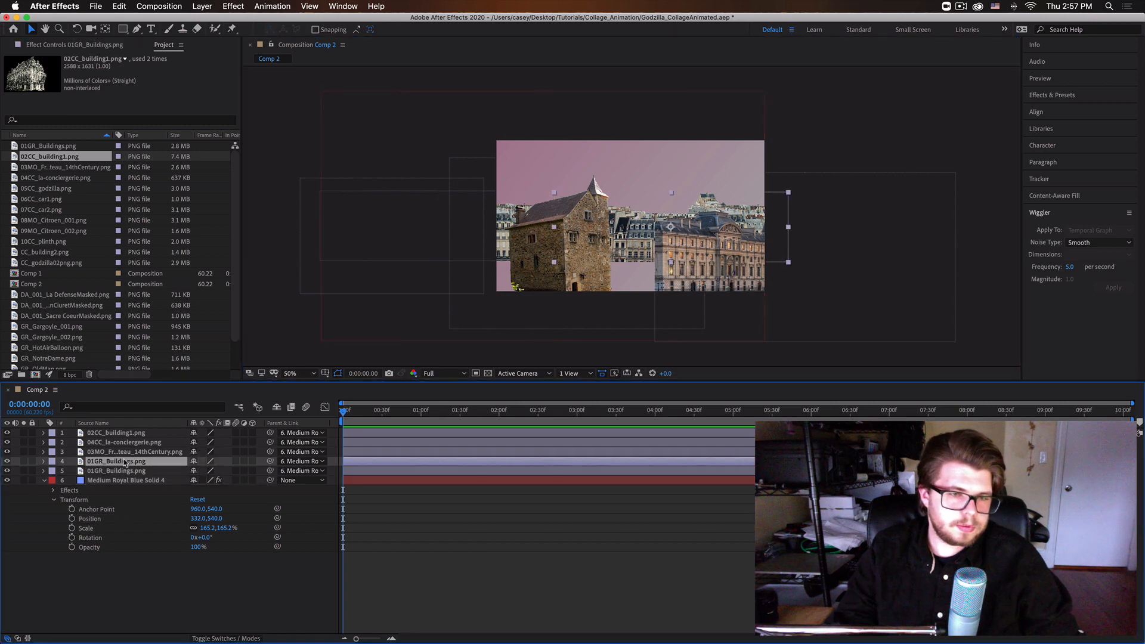
click(127, 443)
click(127, 452)
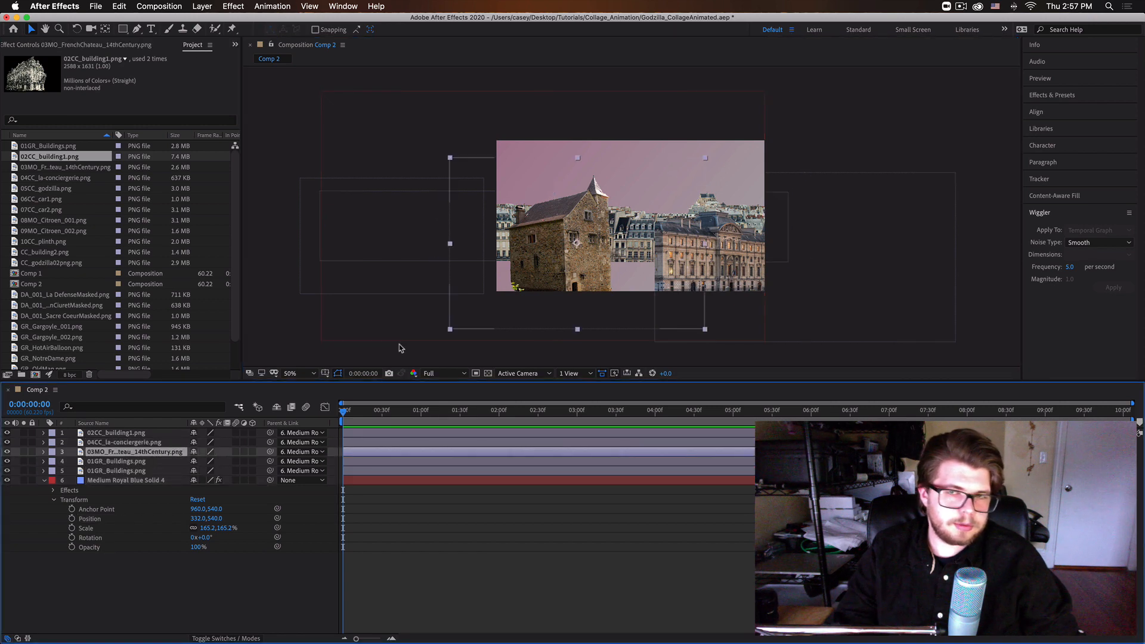
click(122, 443)
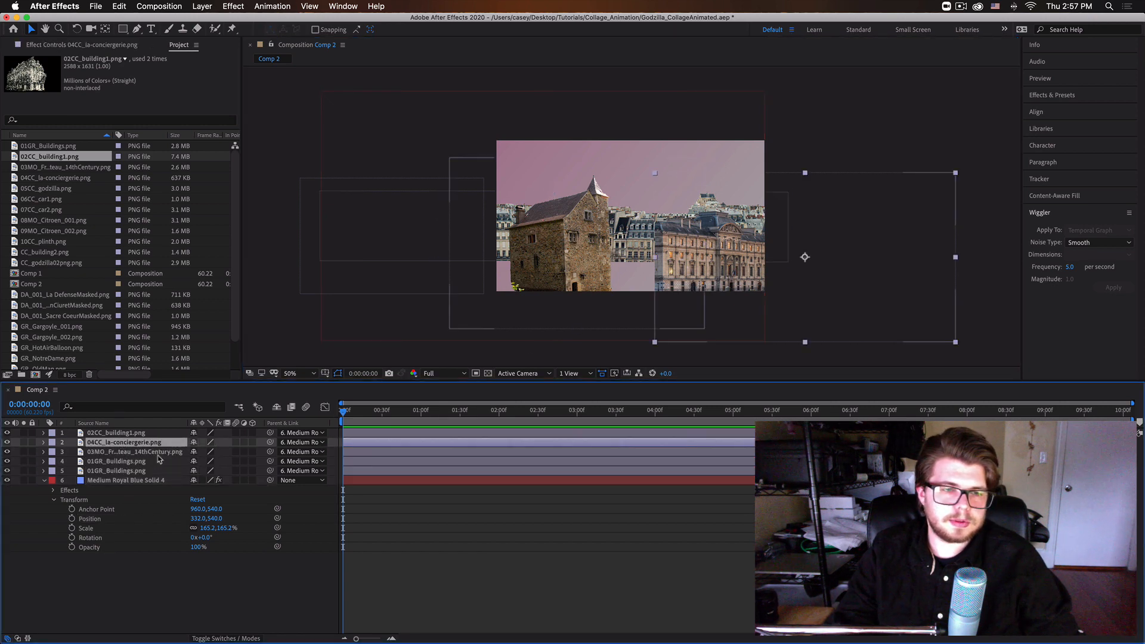
click(973, 168)
click(678, 255)
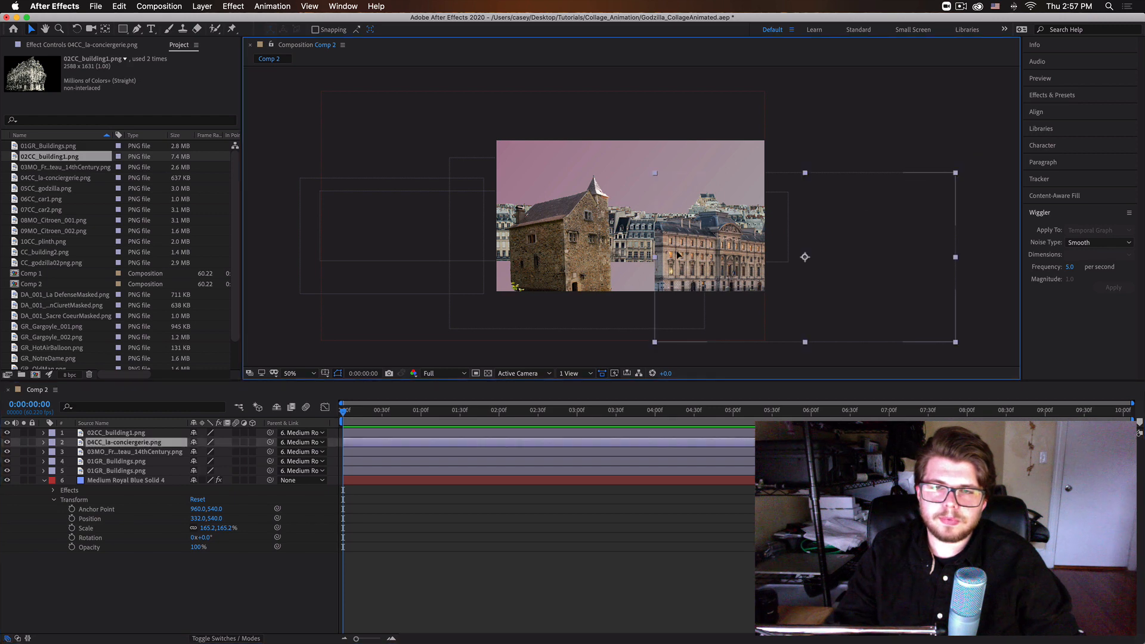
drag(955, 176, 980, 159)
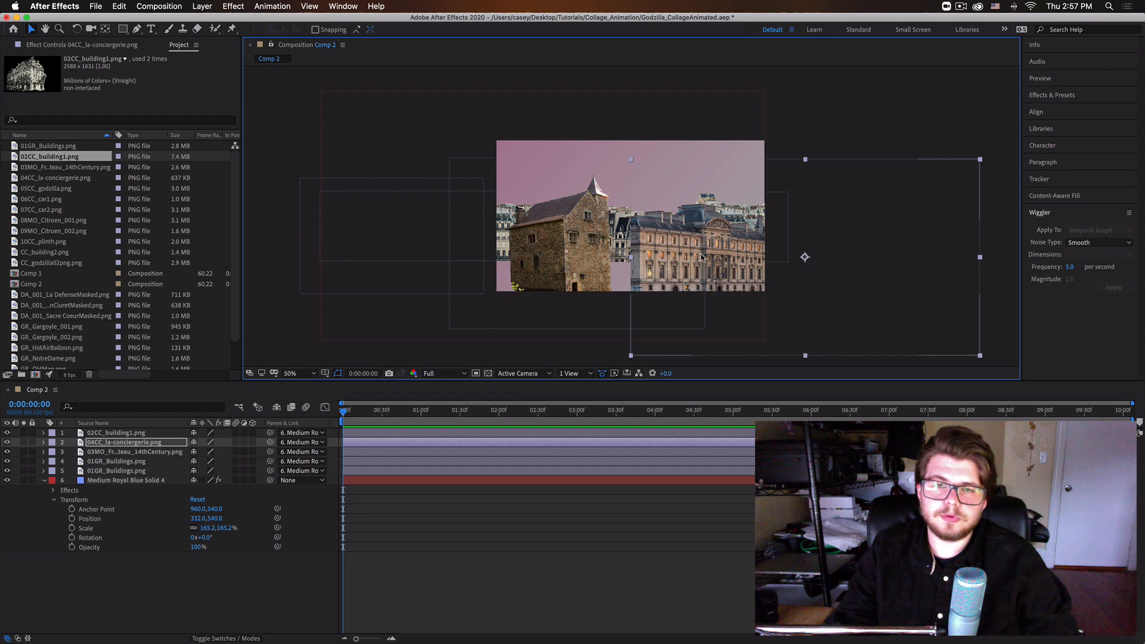
drag(771, 281, 802, 276)
click(825, 76)
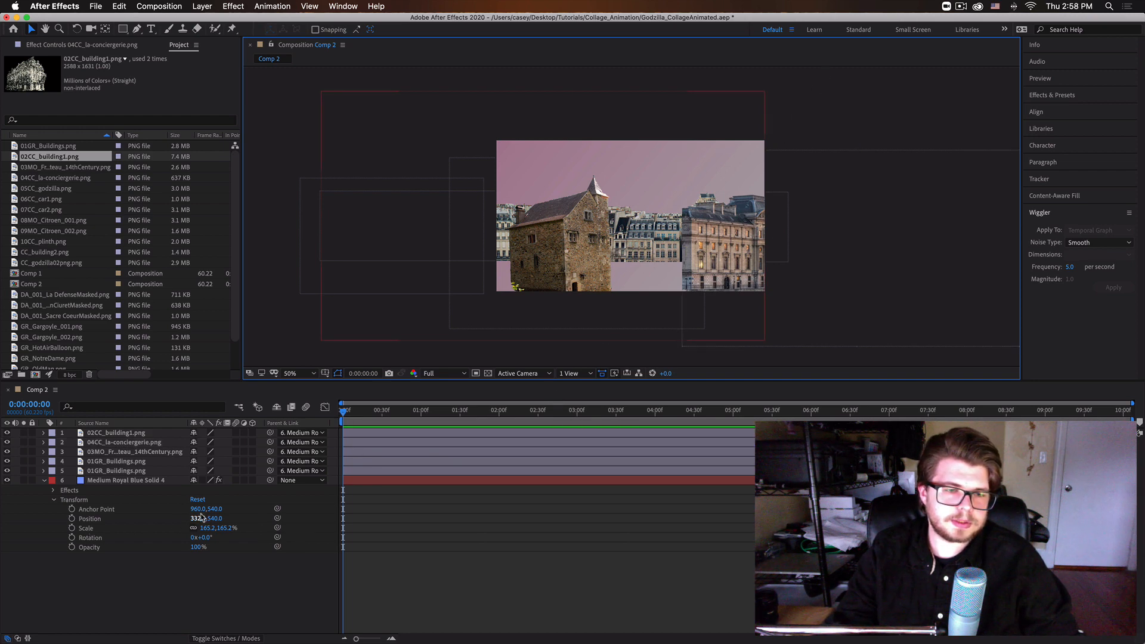
Slide the scene to the right by setting the Medium Royal Blue Solid 4 layer's Position to 1356, 540.
drag(198, 520, 341, 520)
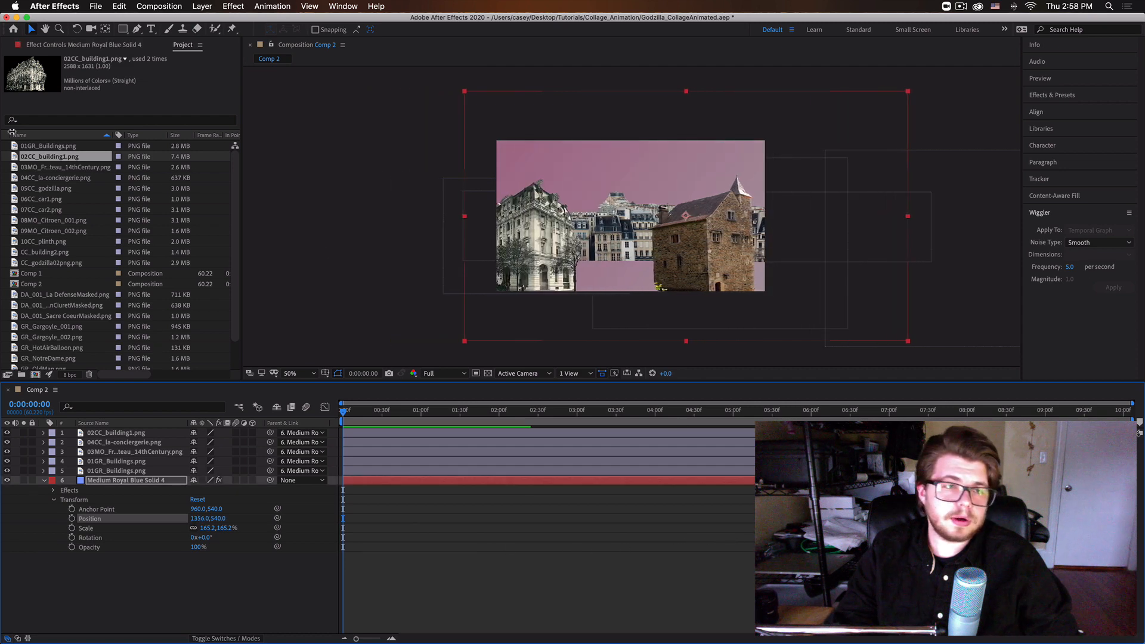
Add 06CC_car1.png to Comp 2, scale it down in proportion, and place it at street level beside the ornate white building.
click(45, 179)
click(53, 200)
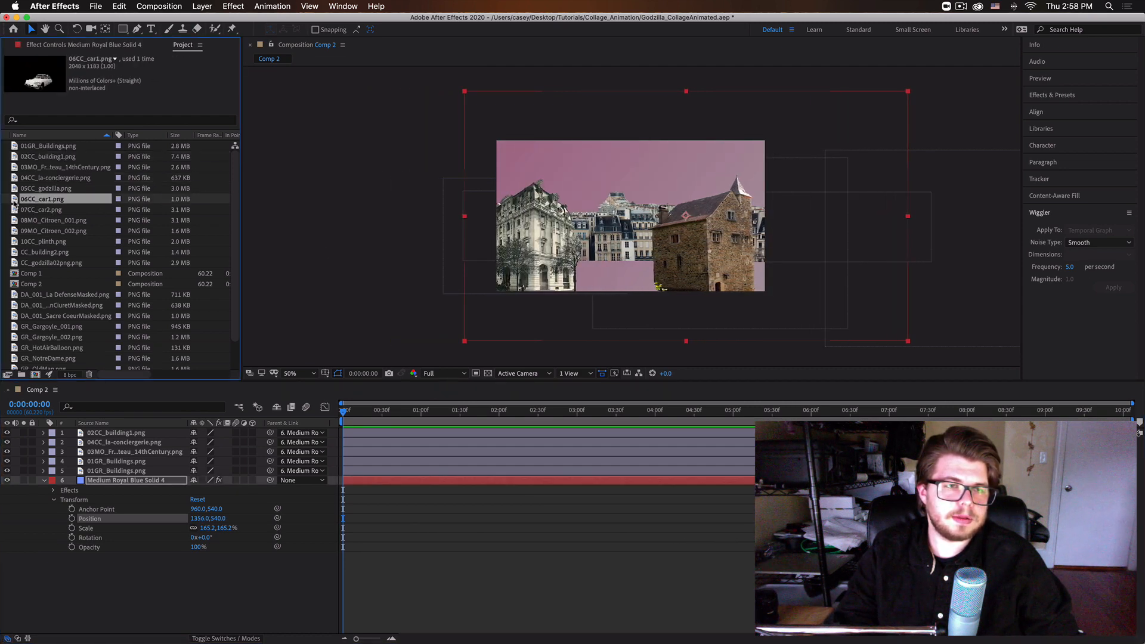
drag(14, 203, 638, 262)
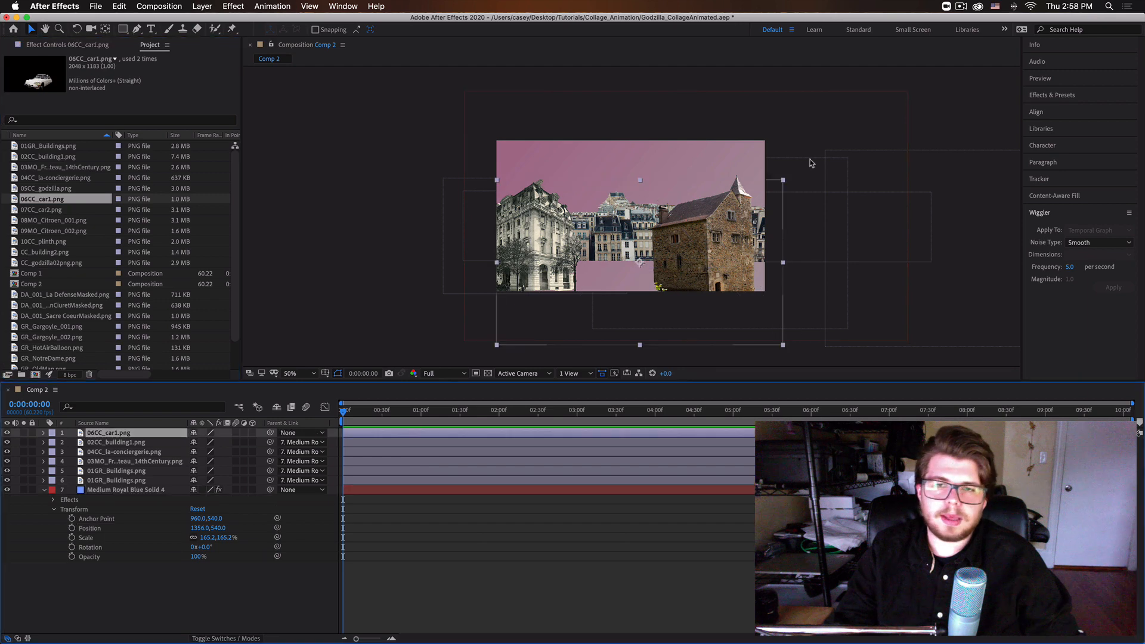
drag(782, 183, 686, 221)
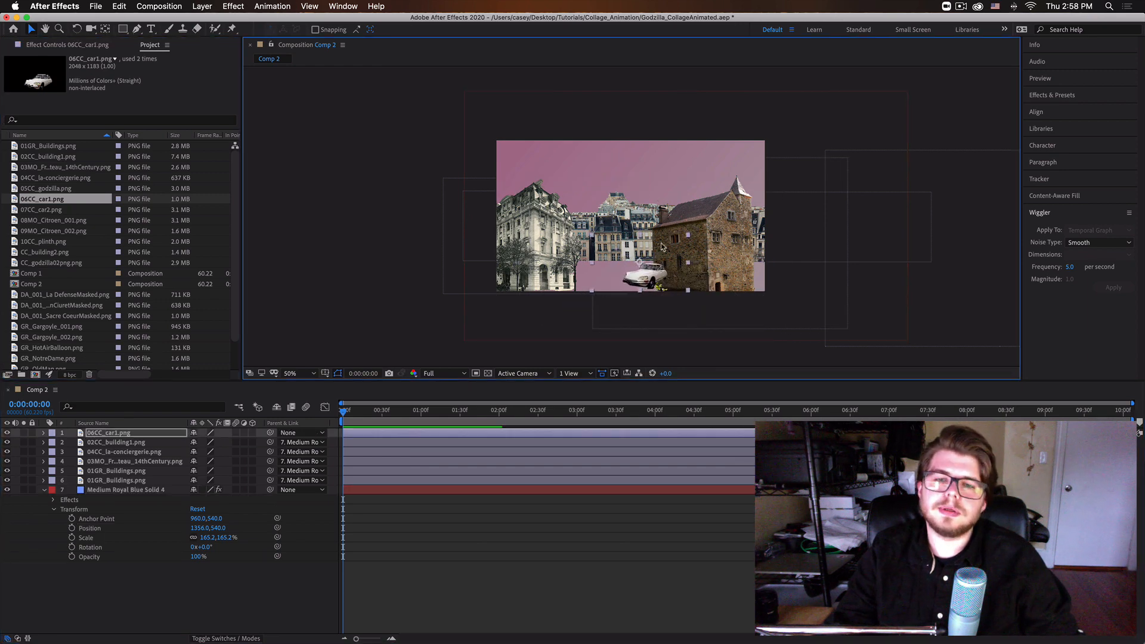
drag(644, 278, 567, 291)
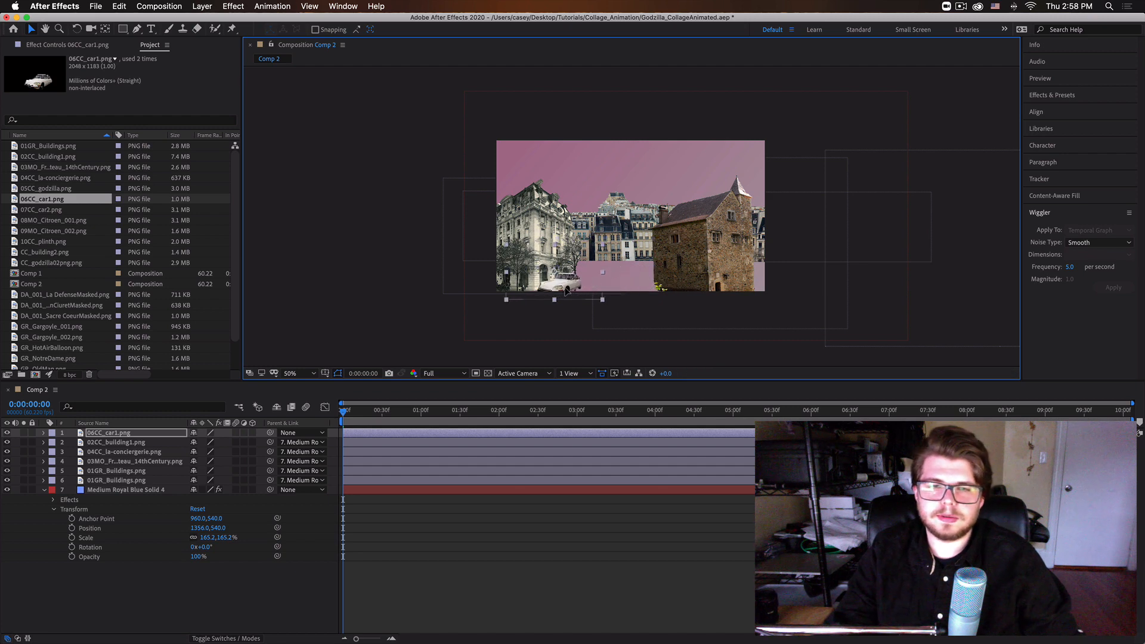
Add 07CC_car2.png to Comp 2, scaled down to a small car at street level just in front of the stone chateau.
click(51, 159)
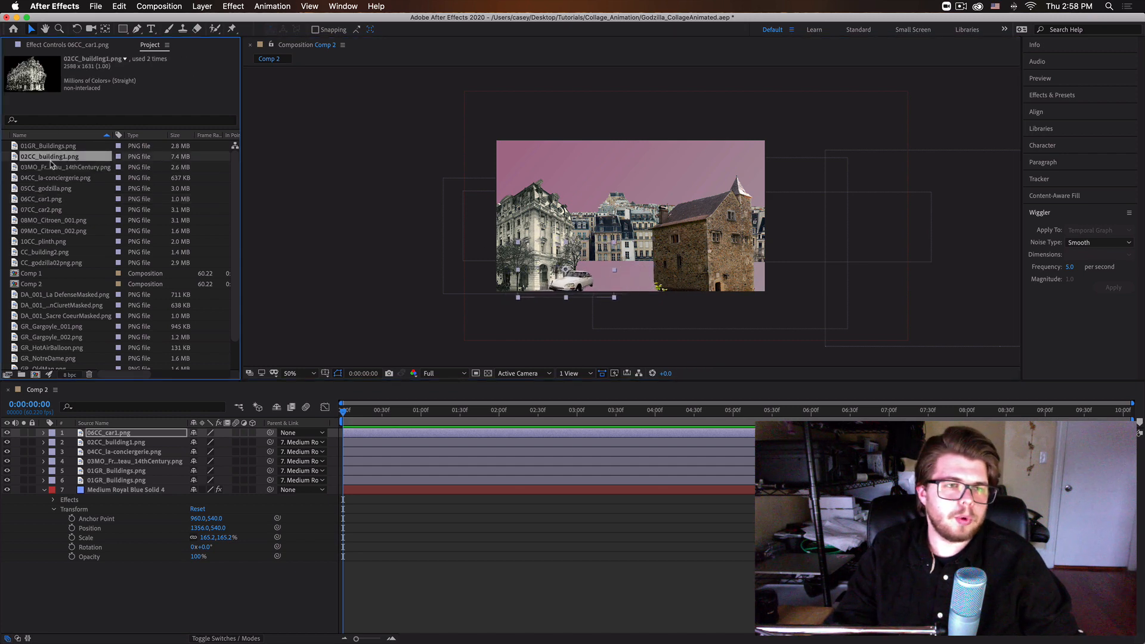
click(44, 168)
click(45, 178)
click(45, 188)
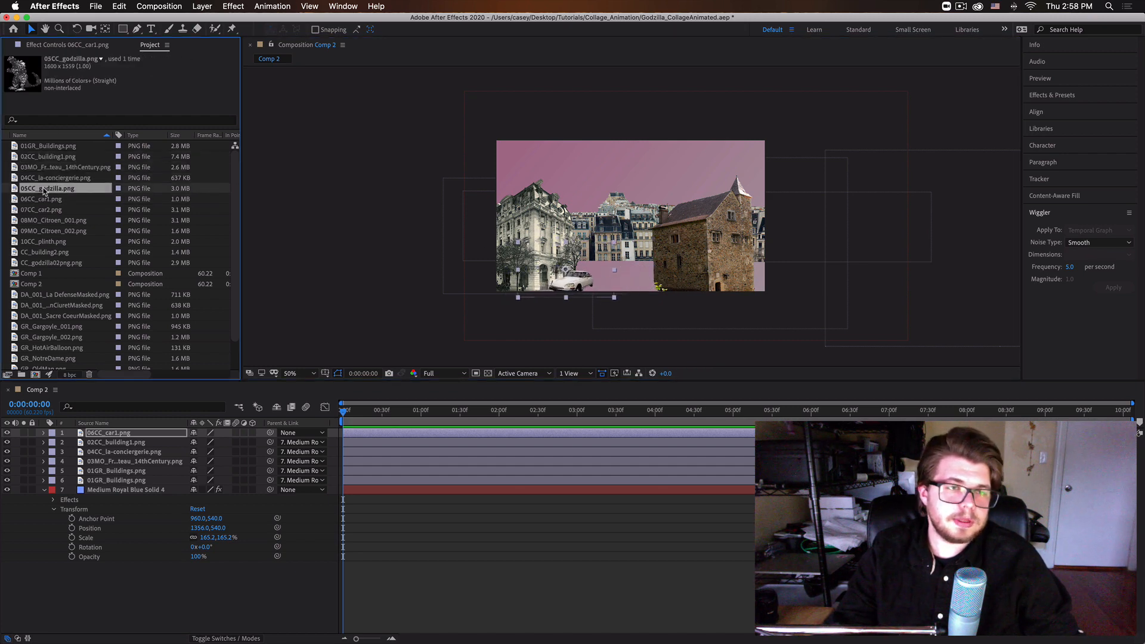
click(61, 200)
click(59, 211)
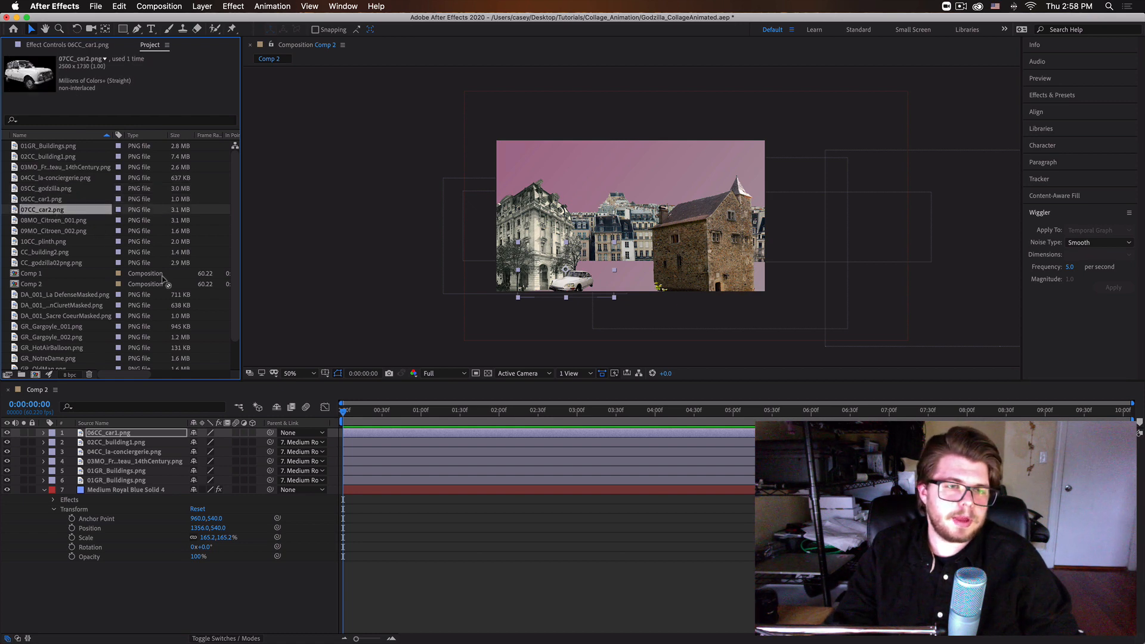
drag(163, 278, 672, 280)
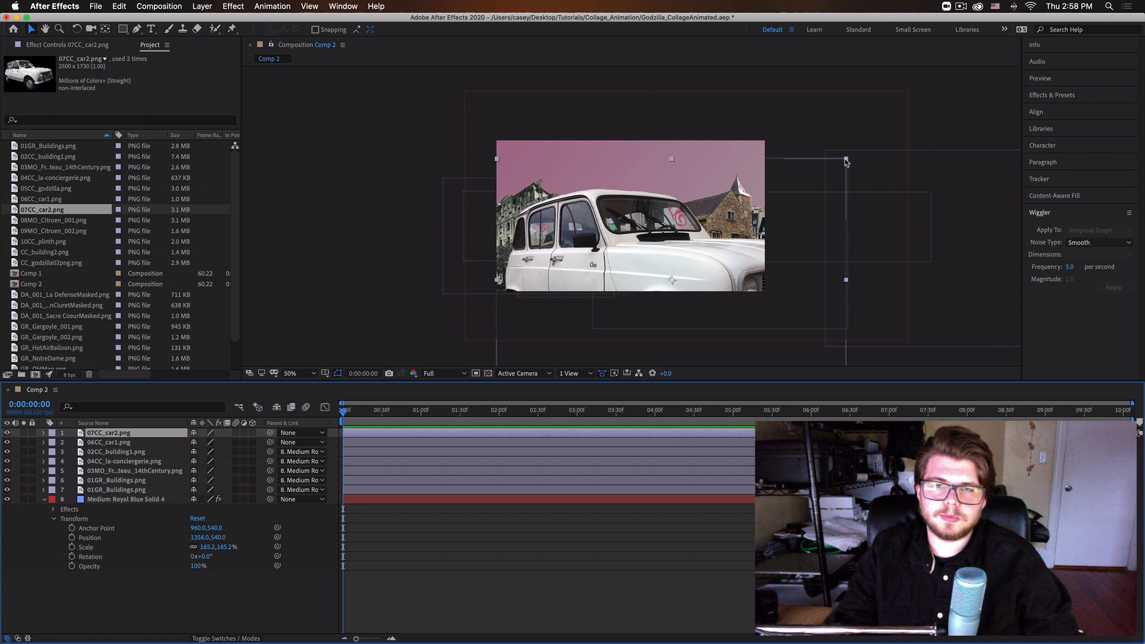
drag(846, 162, 684, 236)
mouse_move(659, 285)
mouse_down()
mouse_move(638, 283)
mouse_move(653, 291)
mouse_up()
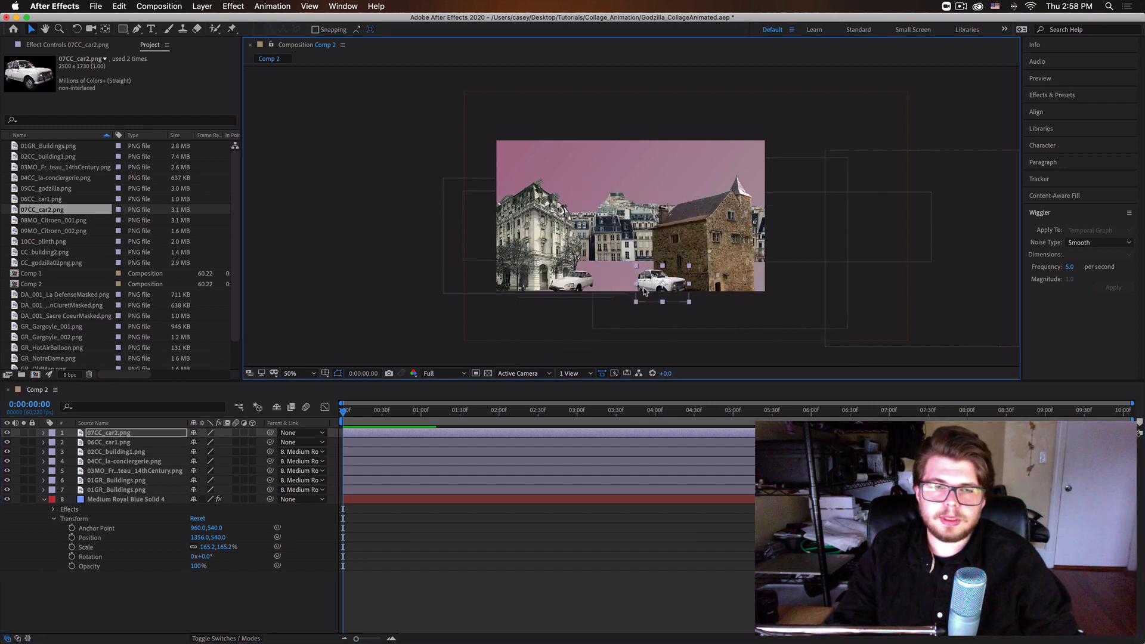
Parent the 07CC_car2.png and 06CC_car1.png layers to the Medium Royal Blue Solid 4 layer.
click(117, 443)
shift+click(104, 434)
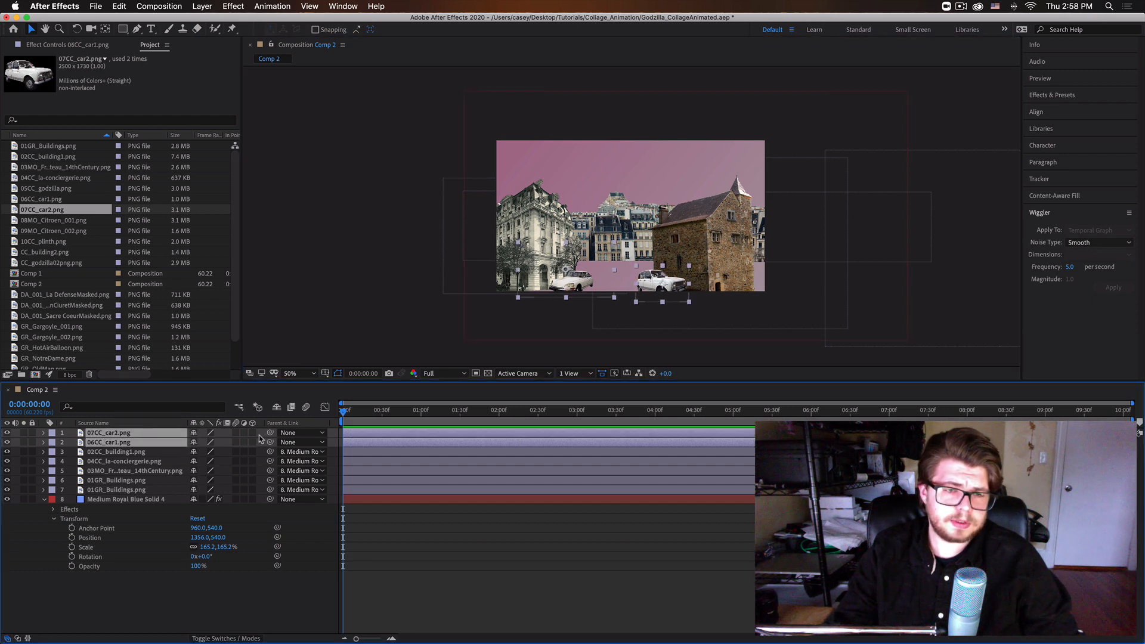
drag(120, 519, 109, 501)
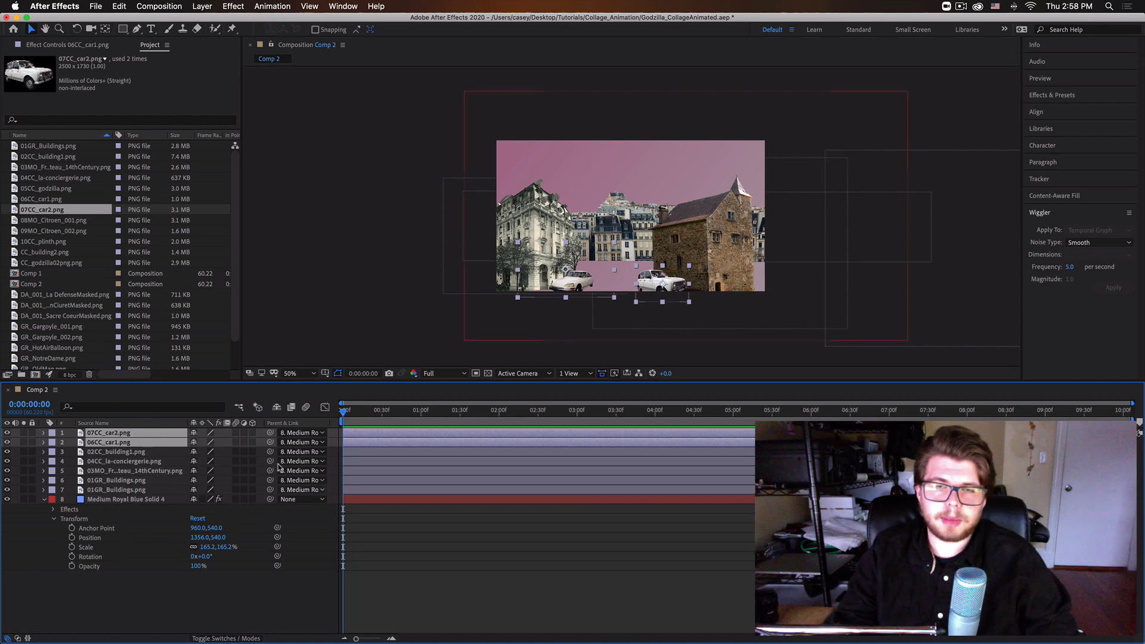
Add 05CC_godzilla.png between the French chateau and 01GR_Buildings.png layers, and shift it slightly left and down.
click(26, 189)
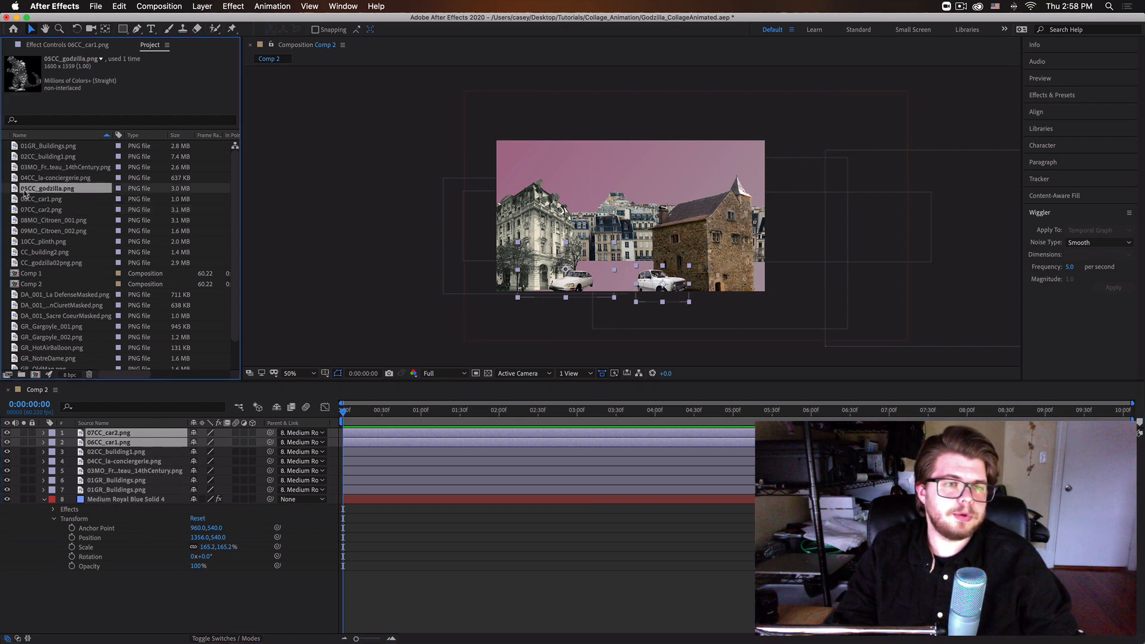
drag(19, 190, 142, 481)
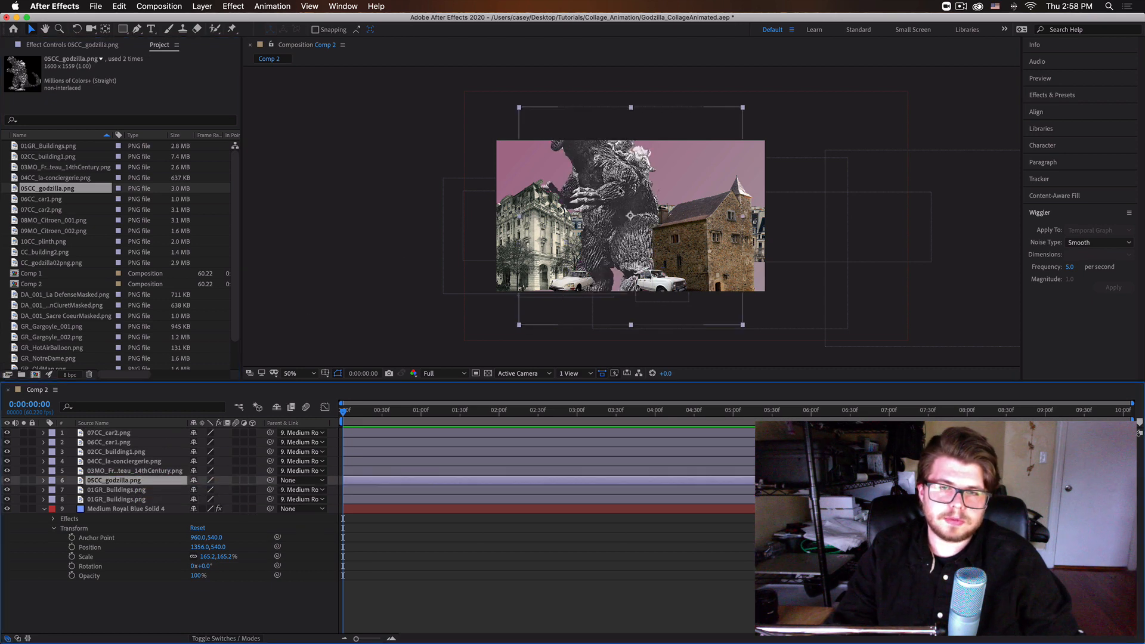
drag(621, 191, 585, 176)
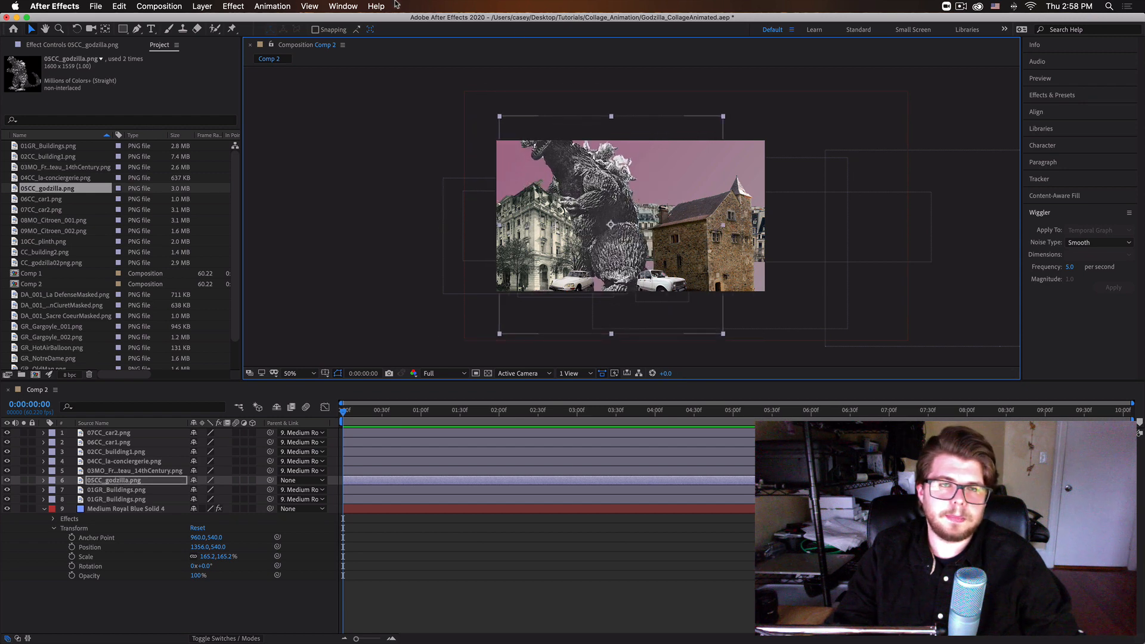
Flip the 05CC_godzilla.png layer horizontally, and scale it down to rise from behind the ornate white building.
click(377, 6)
click(413, 3)
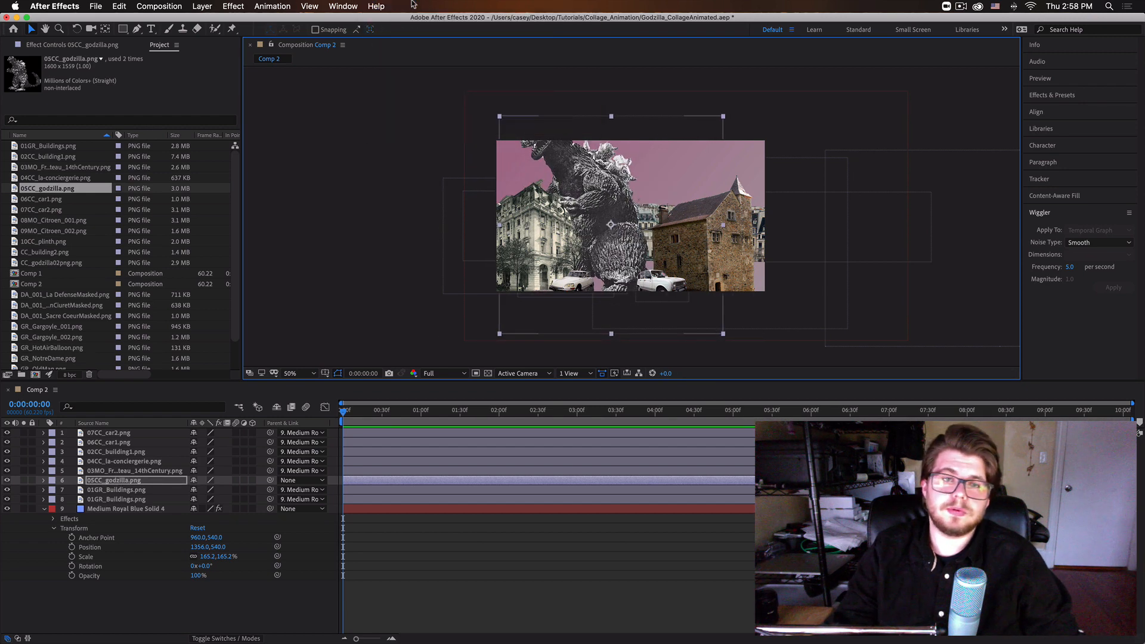
click(377, 6)
click(486, 69)
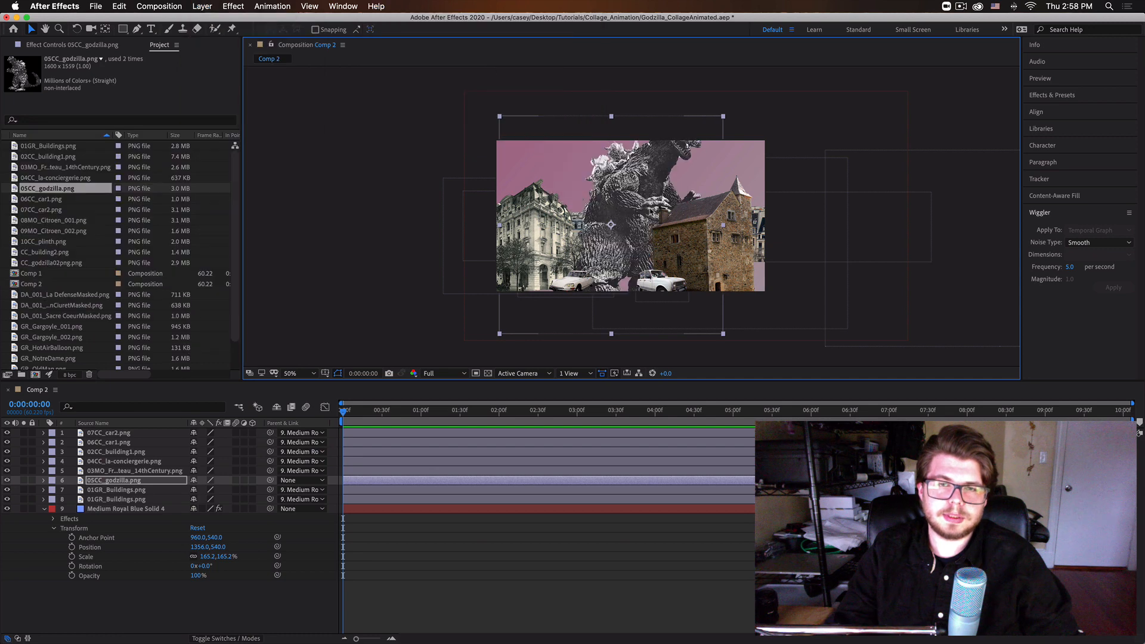
drag(704, 125, 684, 143)
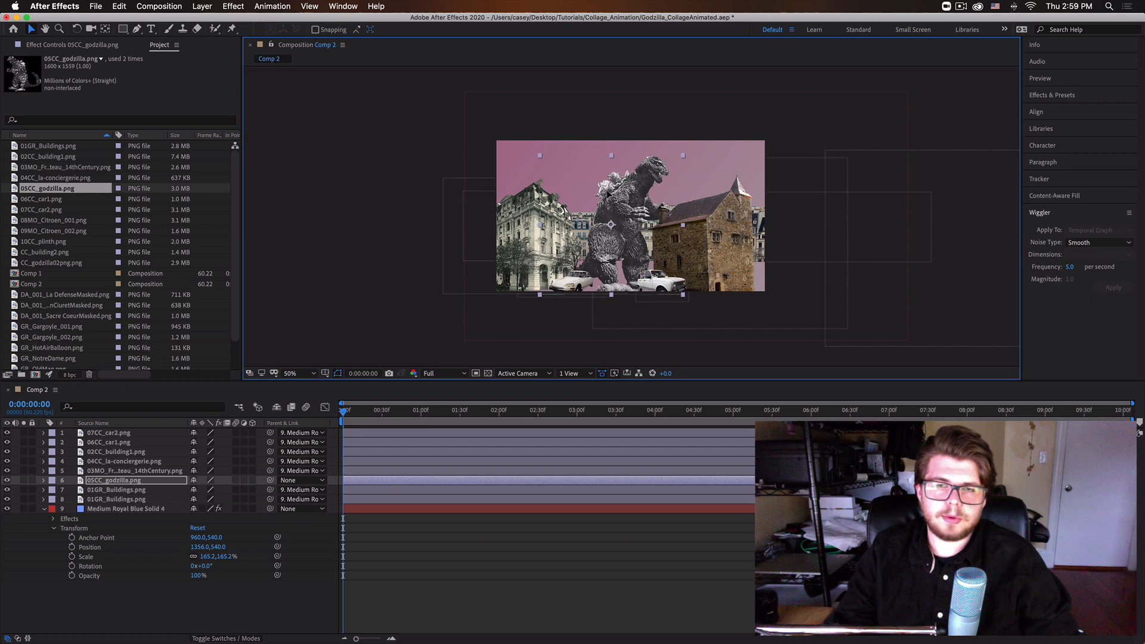
drag(523, 195, 552, 192)
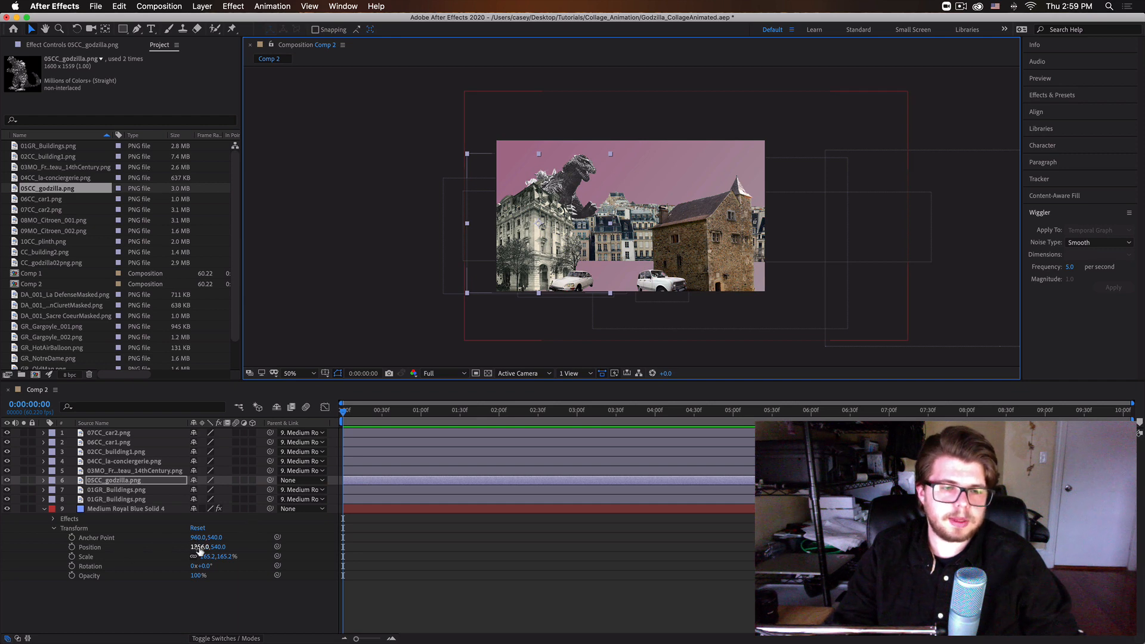
Slide the parented scene further right by setting the Medium Royal Blue Solid 4 layer's Position to 1518, 540.
drag(199, 548, 316, 600)
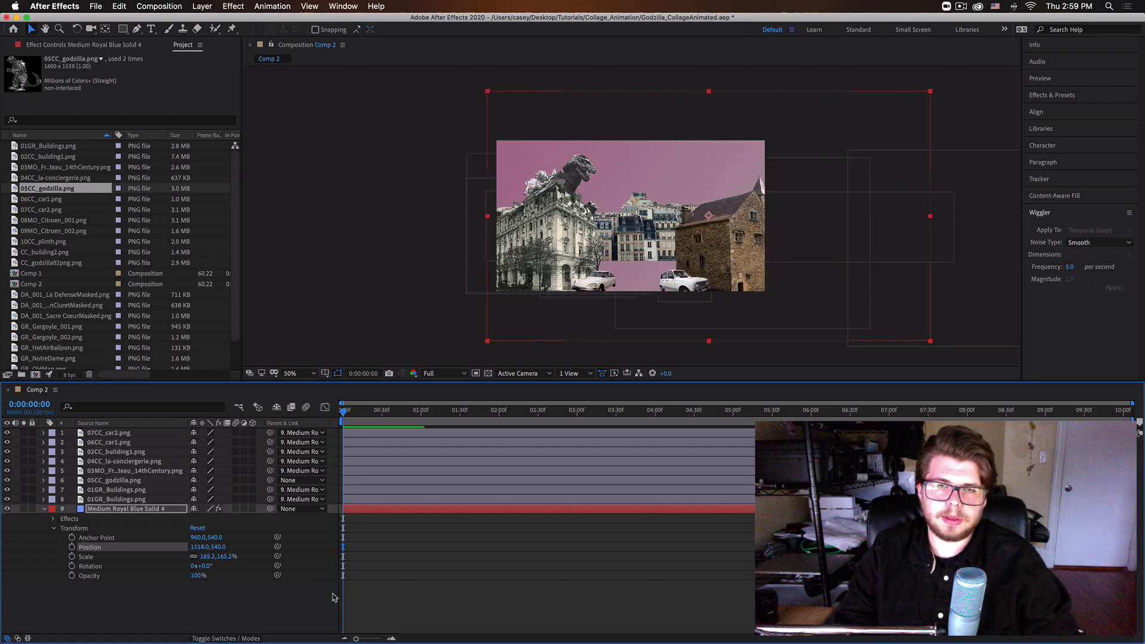
click(961, 5)
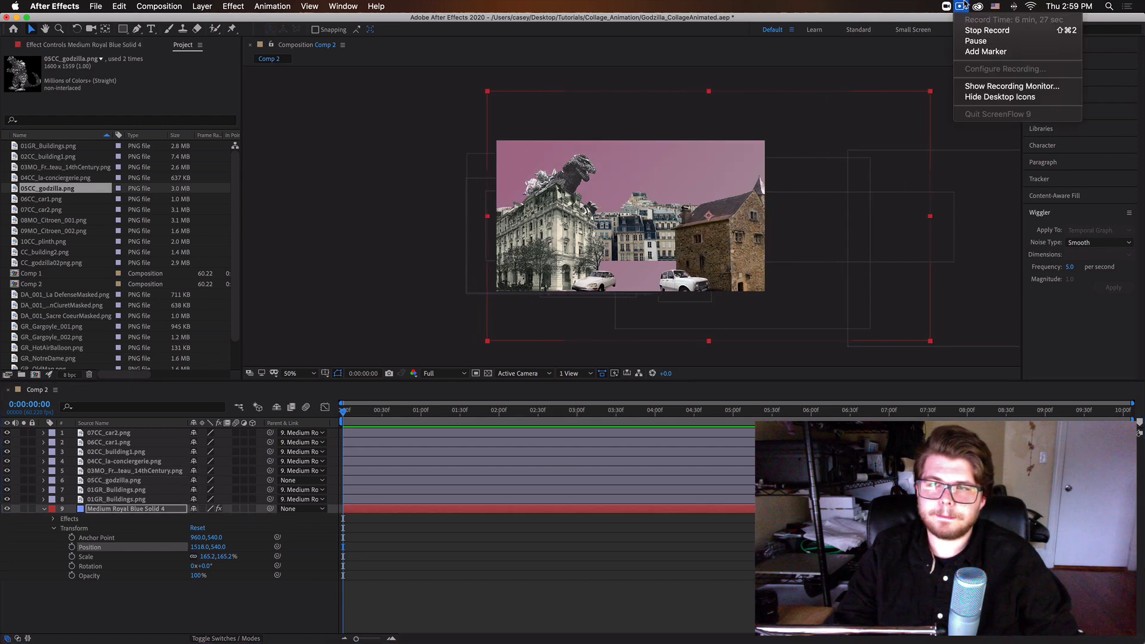